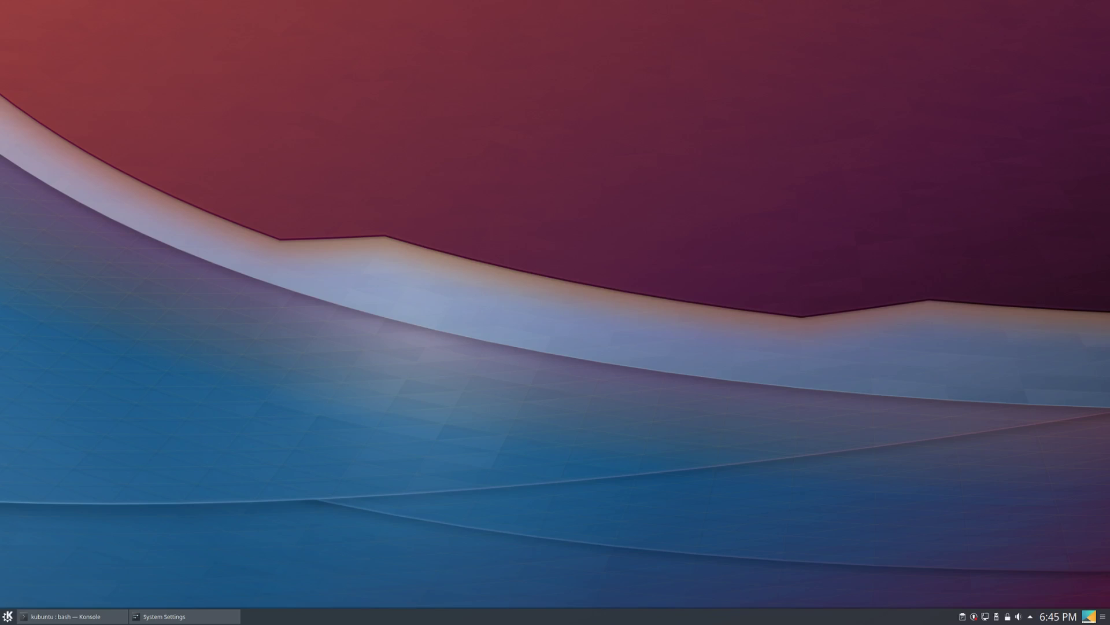
Step: Check the widget style list in System Settings' Application Style page, then hide it unchanged
{"action": "left_click", "coordinate": [184, 617]}
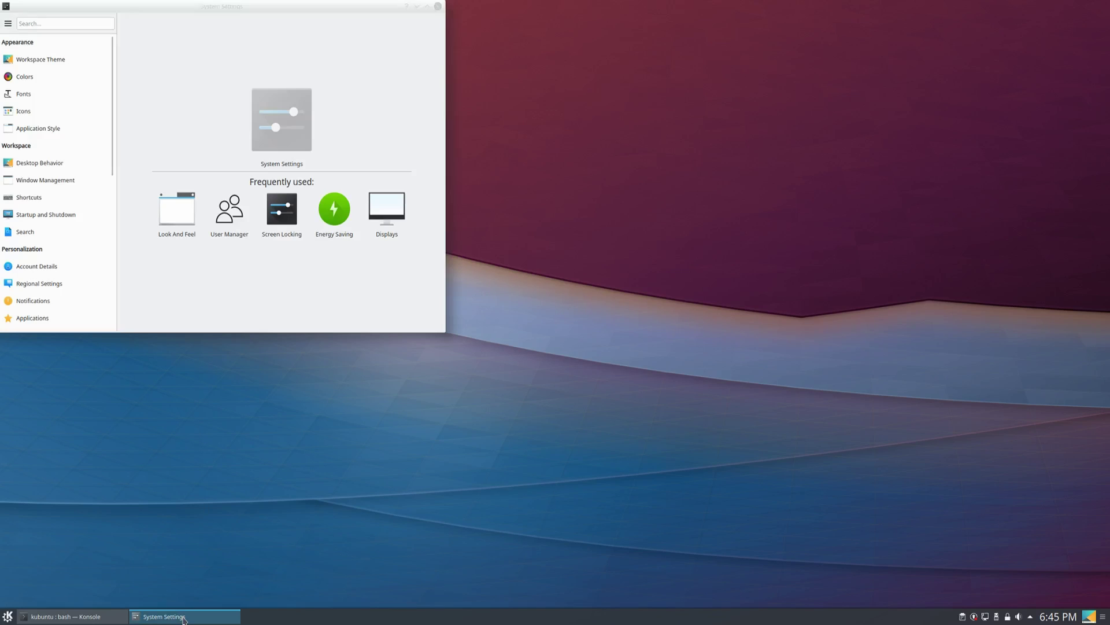
{"action": "left_click", "coordinate": [50, 137]}
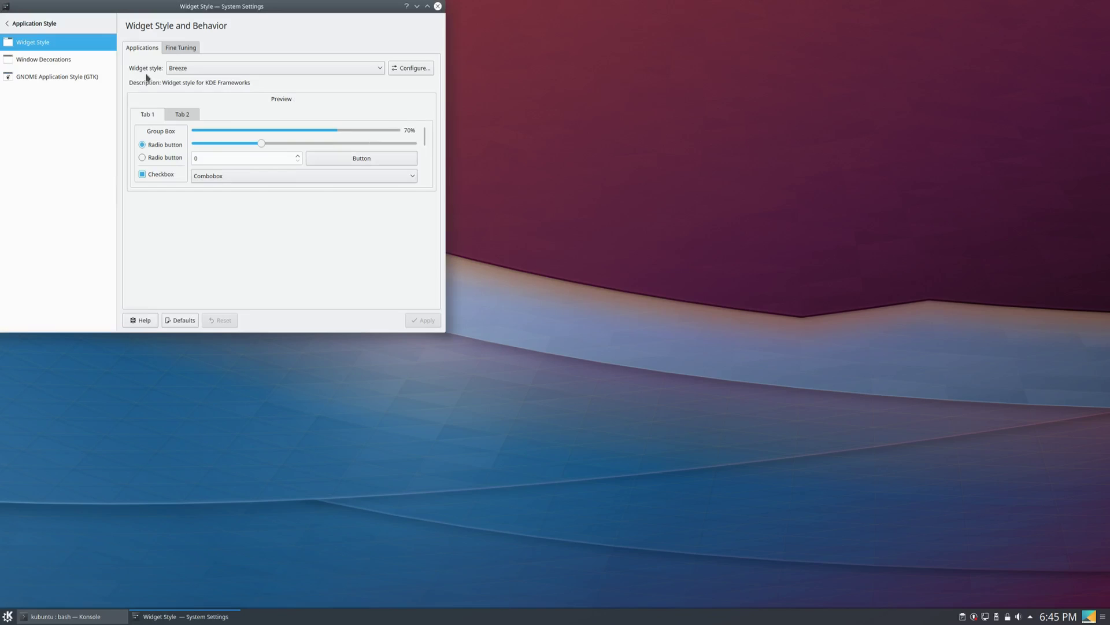
{"action": "left_click", "coordinate": [209, 70]}
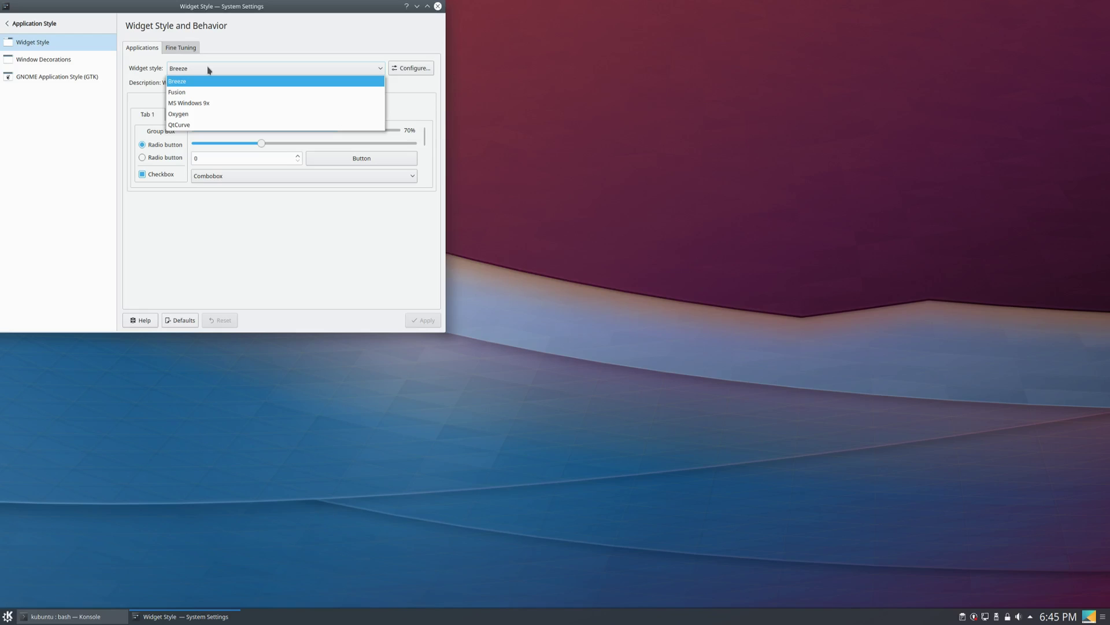
{"action": "left_click", "coordinate": [416, 6]}
{"action": "left_click", "coordinate": [416, 6]}
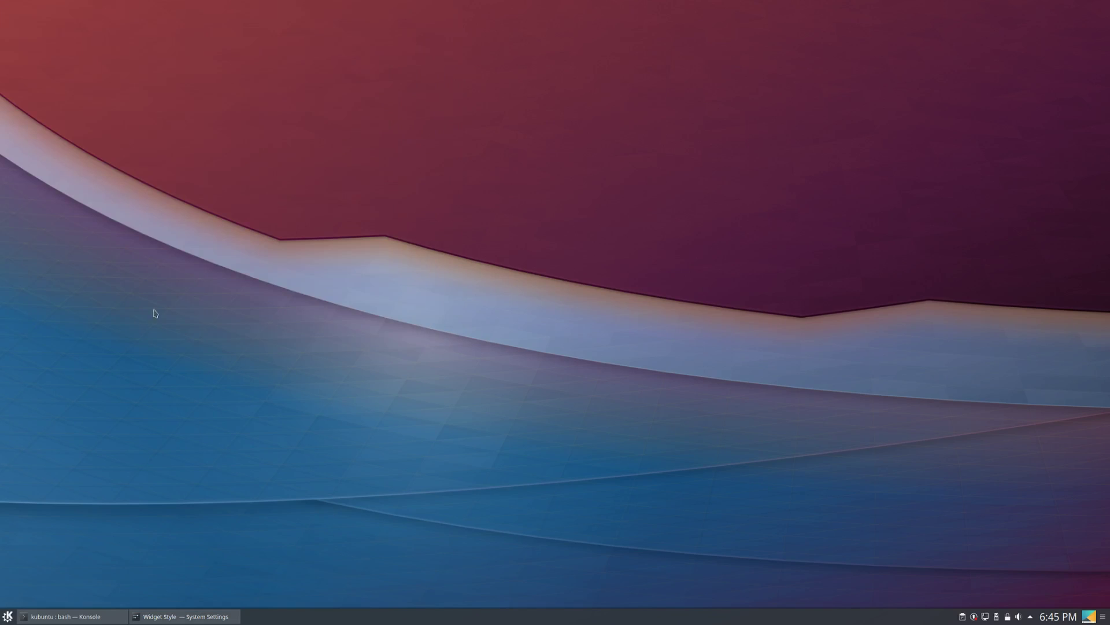
Step: Rerun 'sudo apt-get update' in Konsole from command history
{"action": "left_click", "coordinate": [72, 616]}
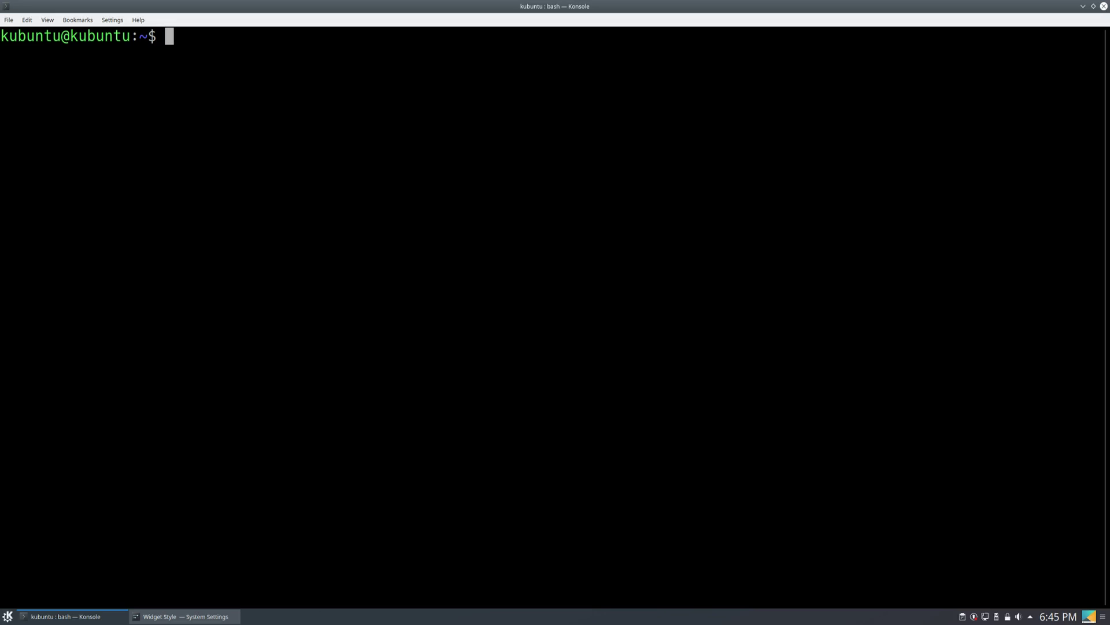
{"action": "key", "text": "Up"}
{"action": "key", "text": "Up"}
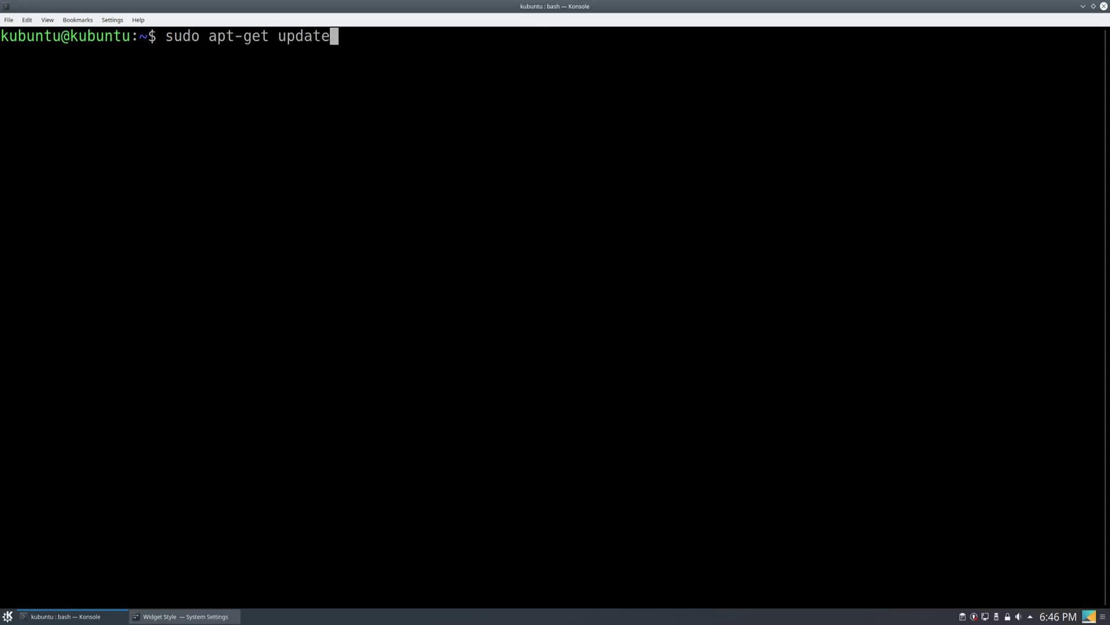
{"action": "key", "text": "Return"}
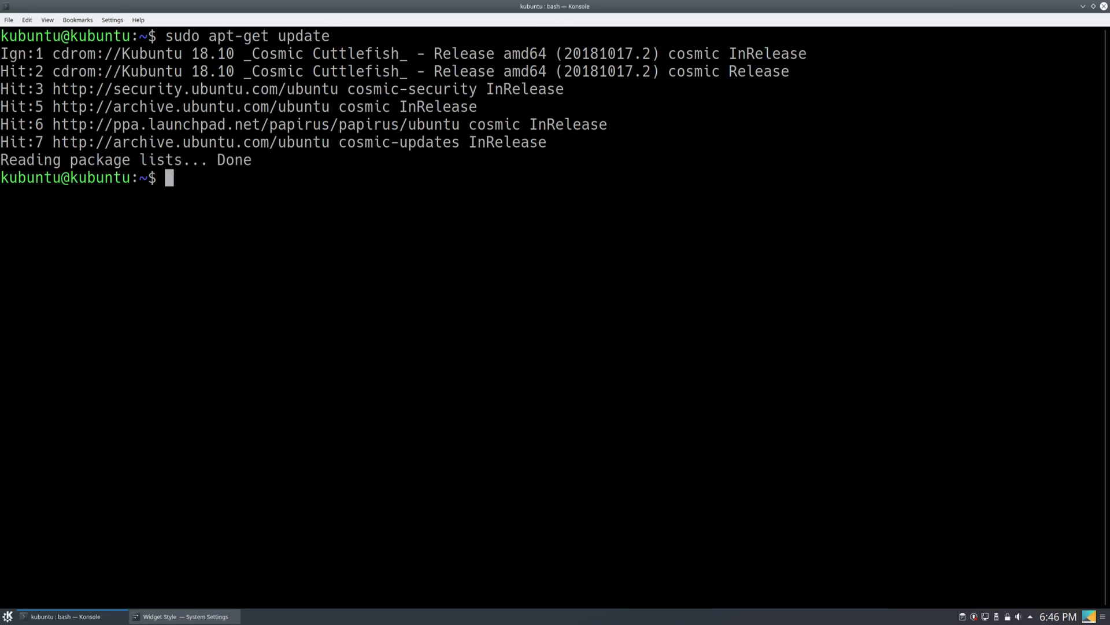
Step: Run 'sudo apt-get install --install-recommends adapta-kde' and confirm the install with y
{"action": "type", "text": "aut"}
{"action": "key", "text": "BackSpace"}
{"action": "key", "text": "BackSpace"}
{"action": "key", "text": "BackSpace"}
{"action": "type", "text": "sudo apt-get ins"}
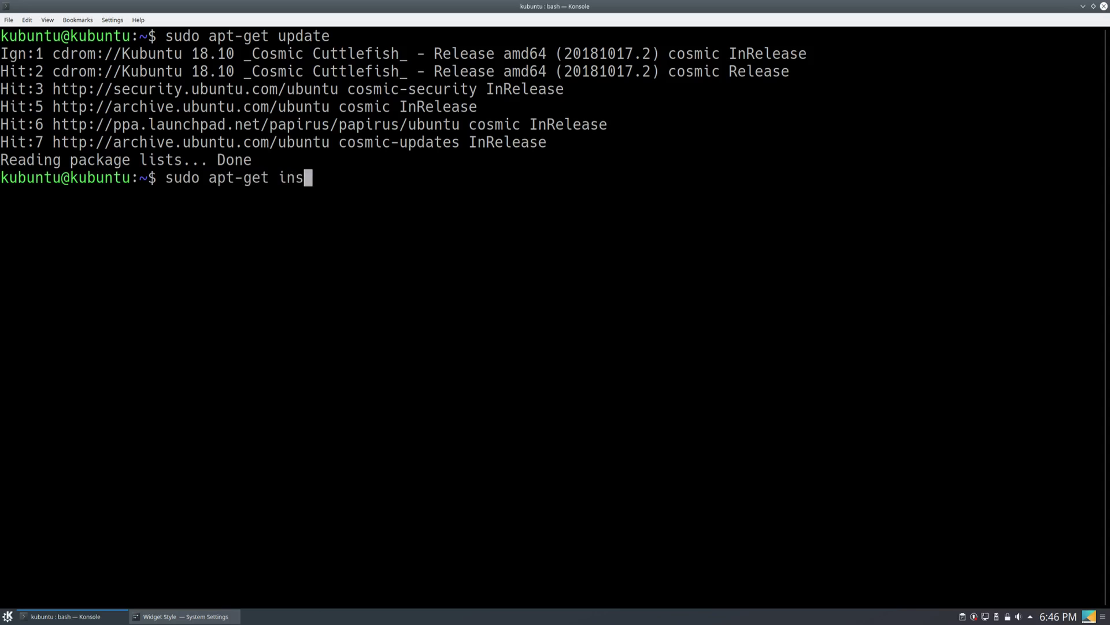
{"action": "type", "text": "tall --ins"}
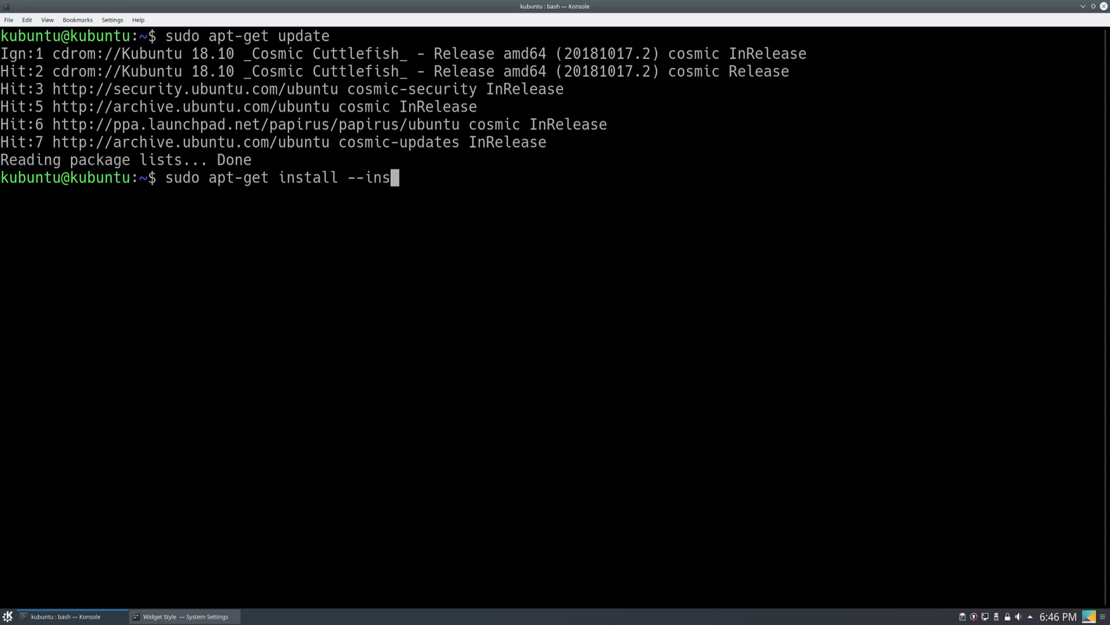
{"action": "type", "text": "tall-recomme"}
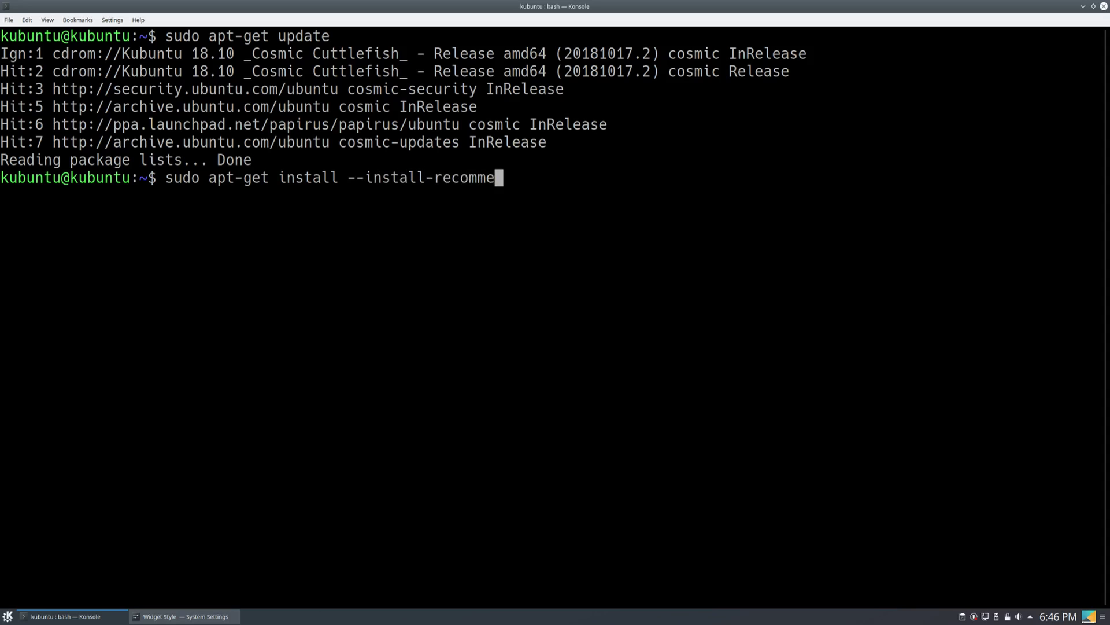
{"action": "type", "text": "nds adapta-ld"}
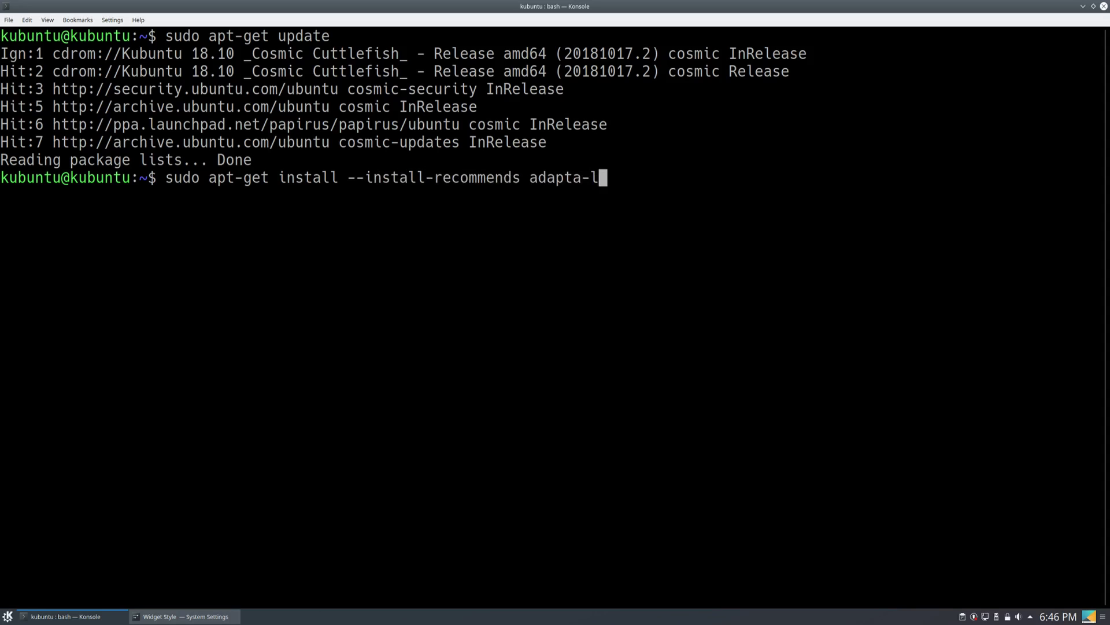
{"action": "key", "text": "BackSpace"}
{"action": "key", "text": "BackSpace"}
{"action": "type", "text": "kde"}
{"action": "key", "text": "Return"}
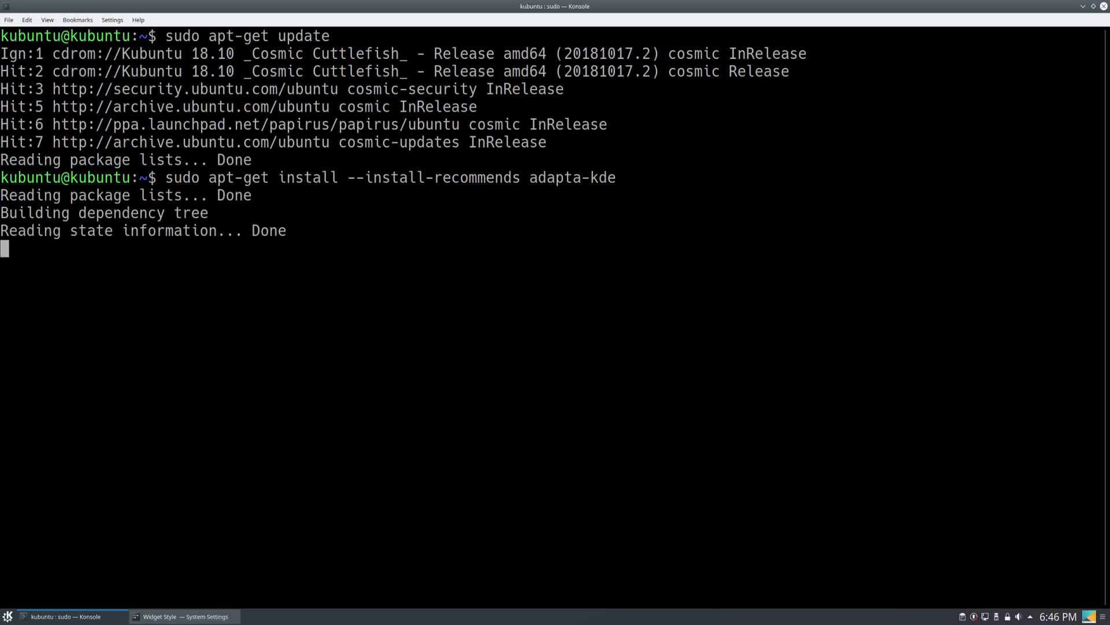
{"action": "type", "text": "y"}
{"action": "key", "text": "Return"}
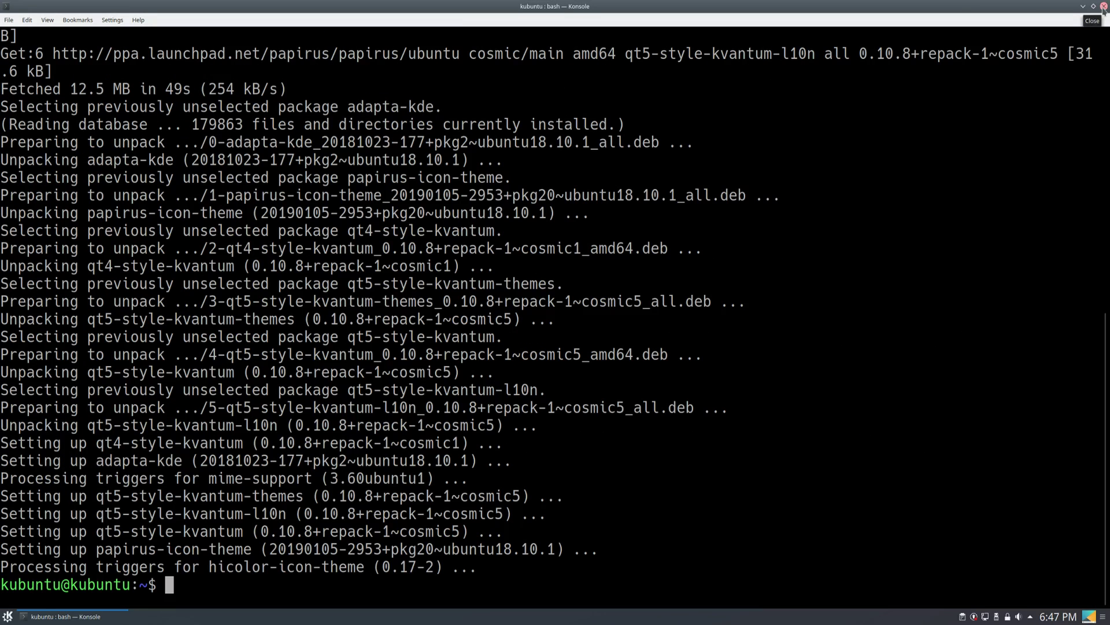
Step: Close Konsole, start Kvantum Manager by searching 'kvantum' in the launcher, and centre its window
{"action": "left_click", "coordinate": [1104, 6]}
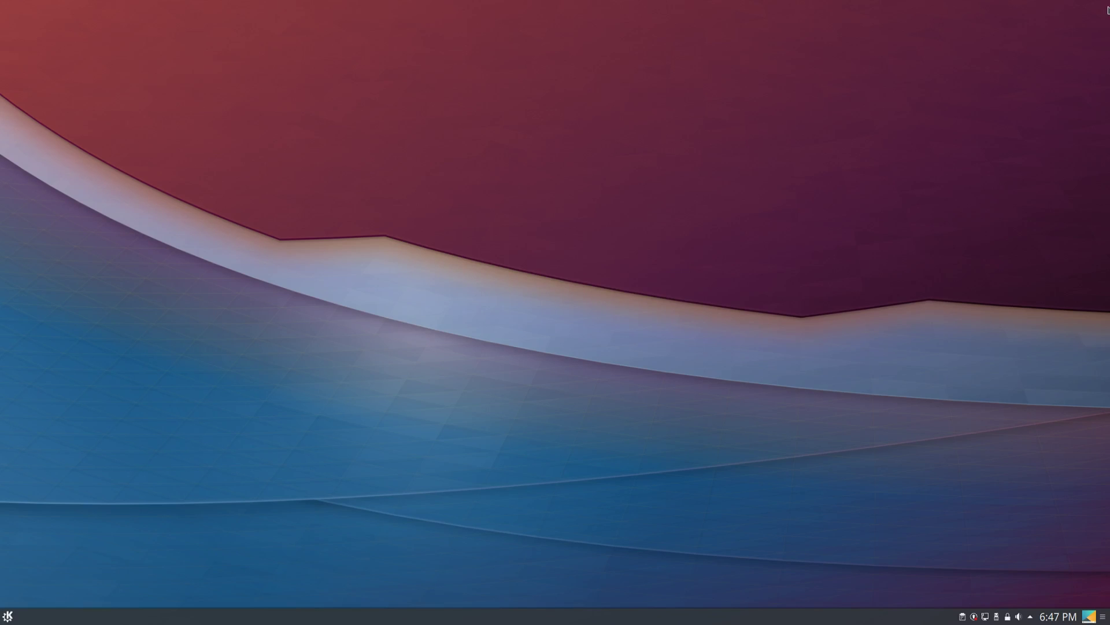
{"action": "left_click", "coordinate": [7, 616]}
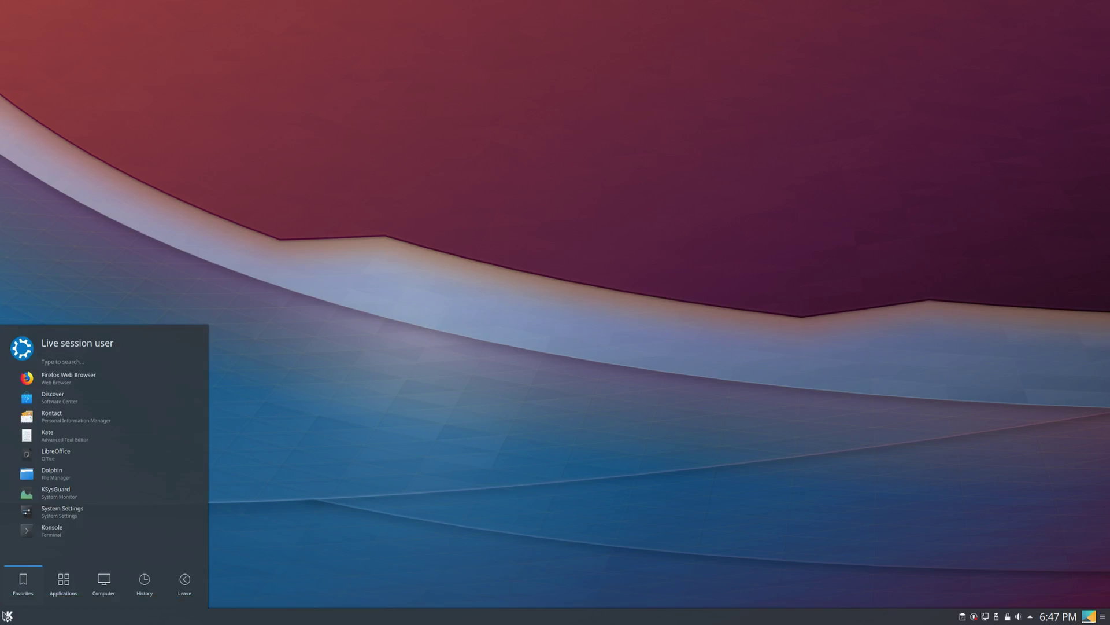
{"action": "type", "text": "kv"}
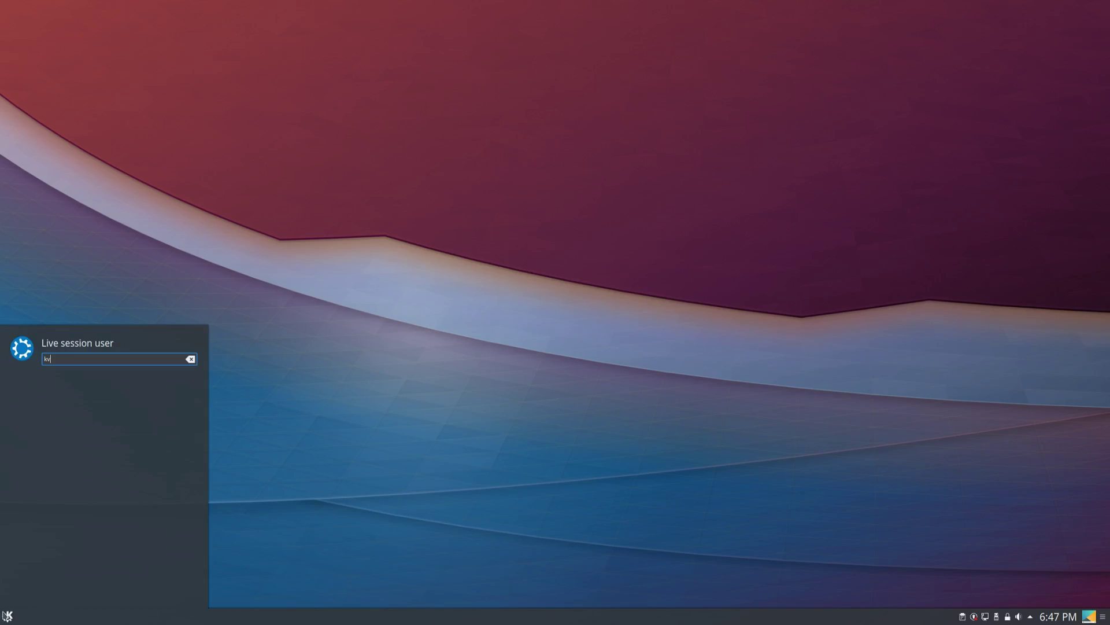
{"action": "type", "text": "antum"}
{"action": "key", "text": "Return"}
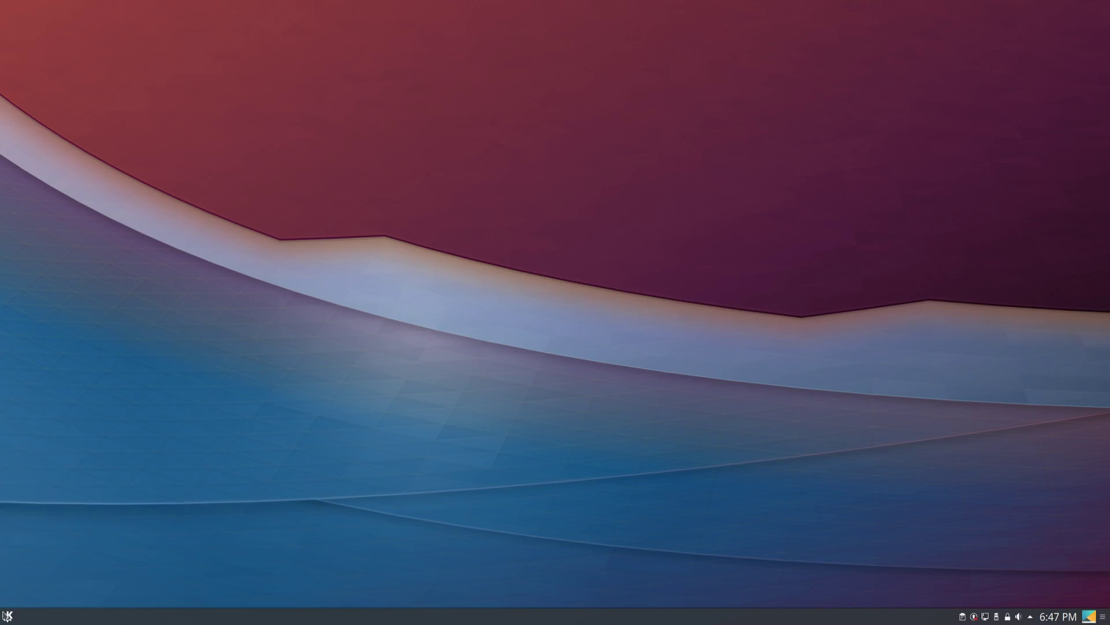
{"action": "left_click_drag", "start_coordinate": [170, 16], "coordinate": [568, 315]}
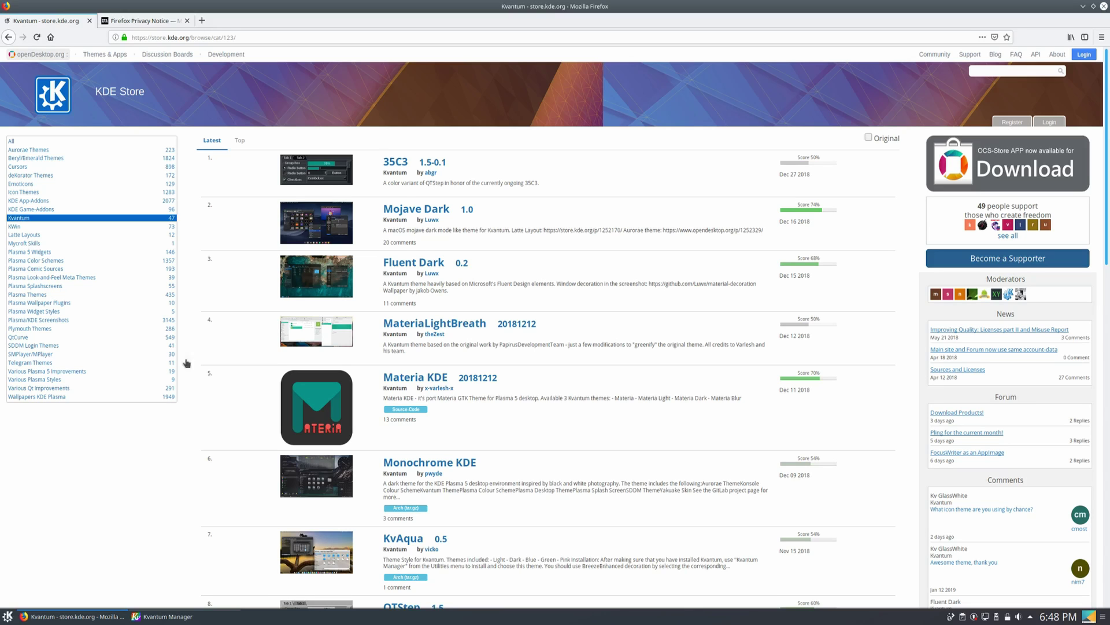
Step: Open the Mojave Dark theme page on the KDE Store and list its download files
{"action": "scroll", "coordinate": [408, 231], "scroll_direction": "down", "scroll_amount": 3}
{"action": "scroll", "coordinate": [412, 386], "scroll_direction": "up", "scroll_amount": 2}
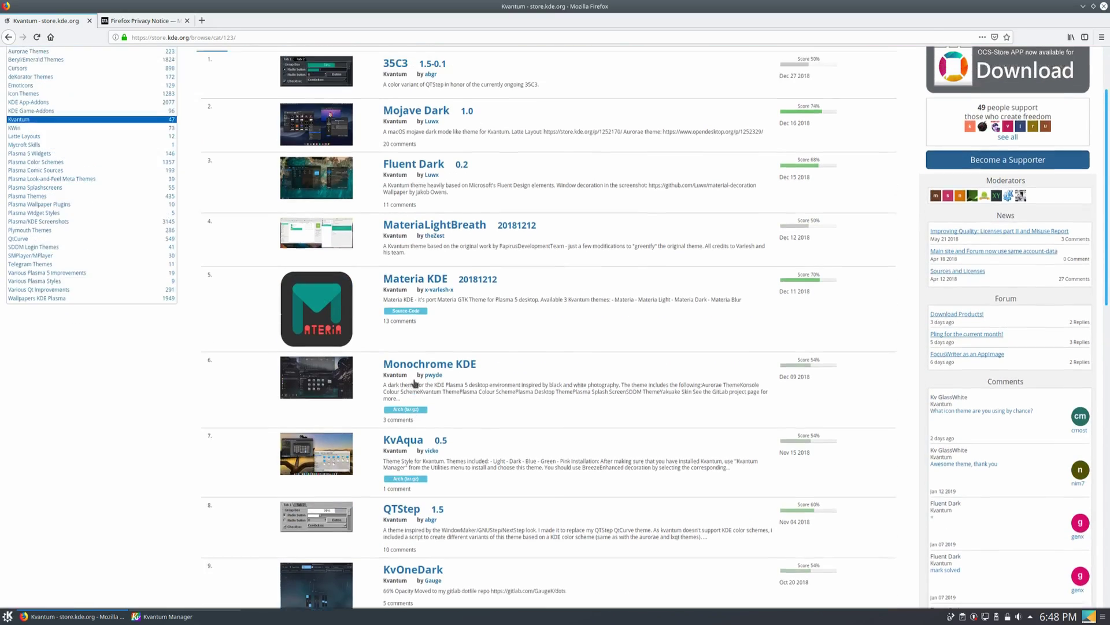
{"action": "left_click", "coordinate": [401, 161]}
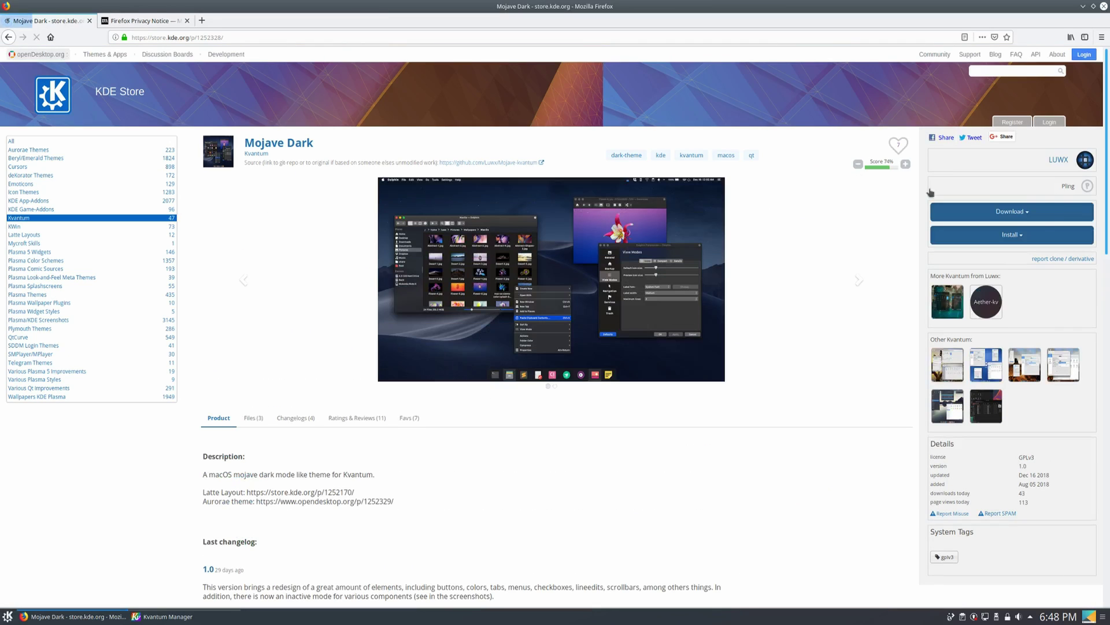
{"action": "left_click", "coordinate": [1033, 215]}
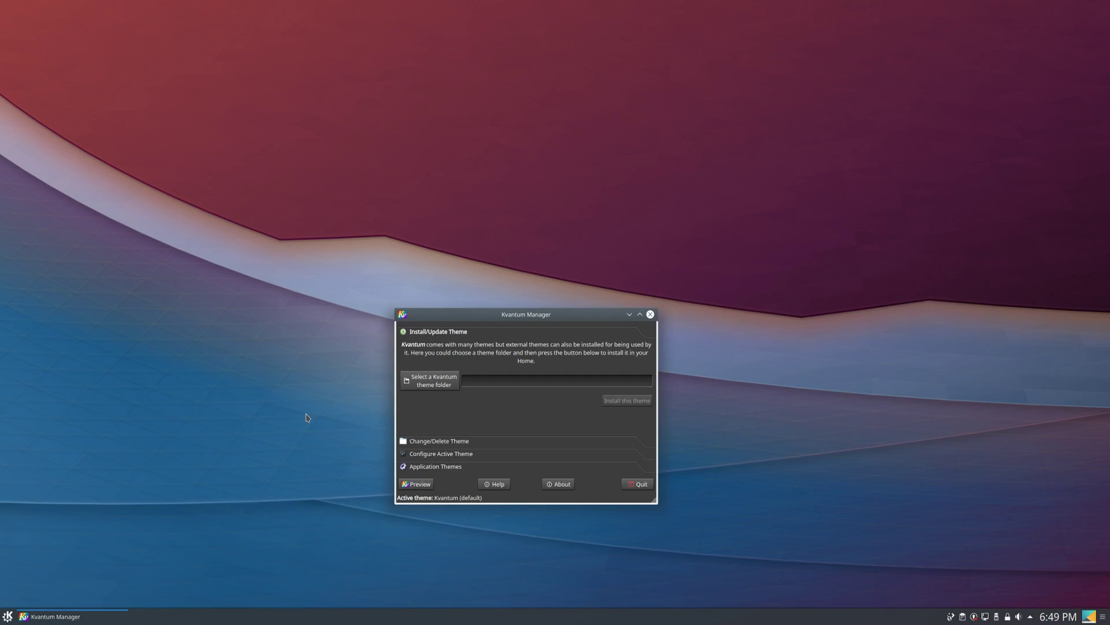
Step: Look in Downloads for a Kvantum theme folder, then cancel with none chosen
{"action": "left_click", "coordinate": [431, 387]}
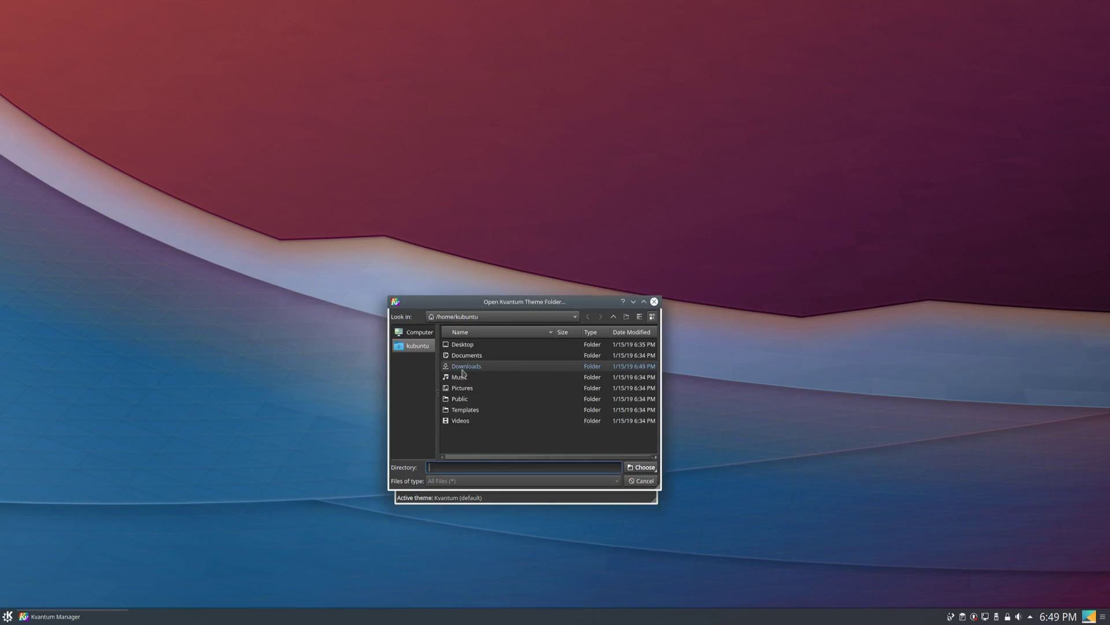
{"action": "double_click", "coordinate": [463, 370]}
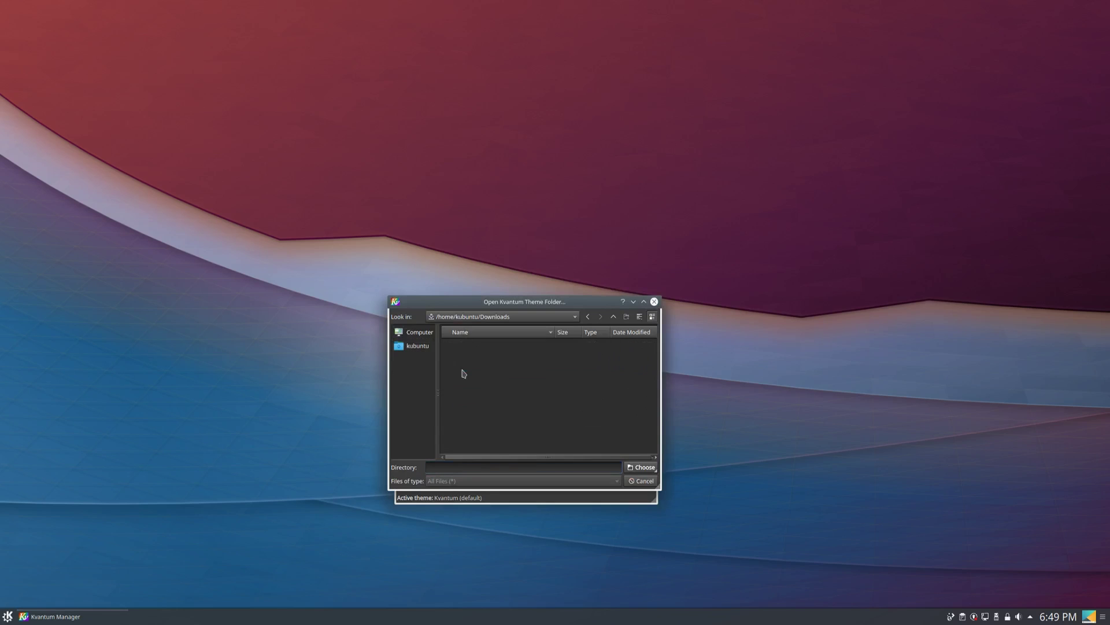
{"action": "left_click", "coordinate": [641, 480]}
{"action": "left_click", "coordinate": [5, 616]}
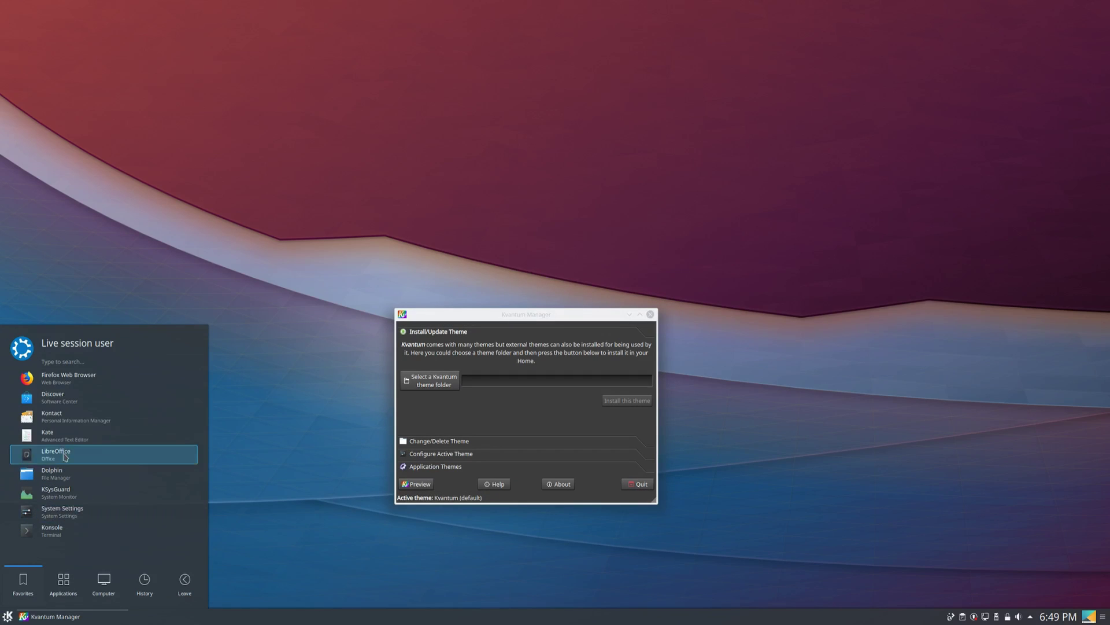
Step: Open Downloads in Dolphin and extract Fluent-Dark.zip there
{"action": "left_click", "coordinate": [74, 475]}
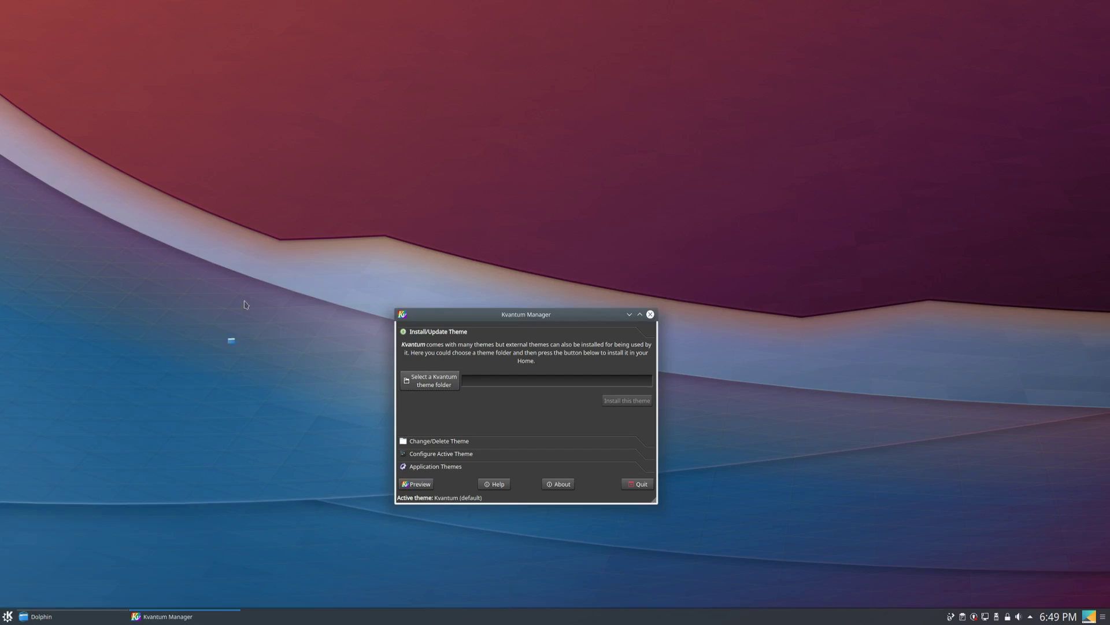
{"action": "left_click", "coordinate": [231, 72]}
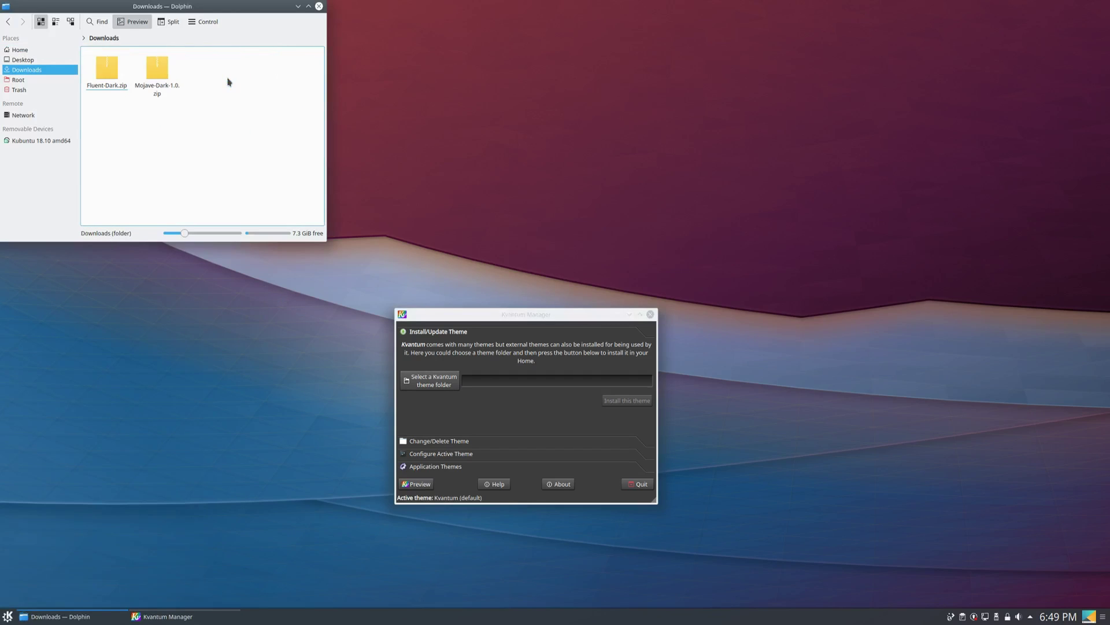
{"action": "right_click", "coordinate": [104, 75]}
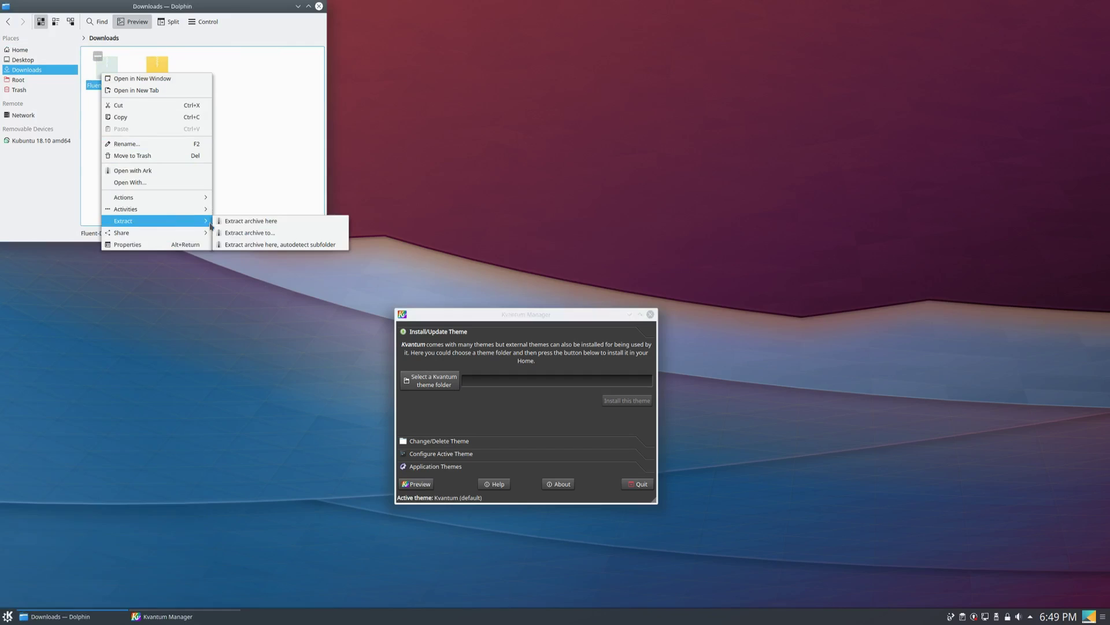
{"action": "left_click", "coordinate": [231, 222]}
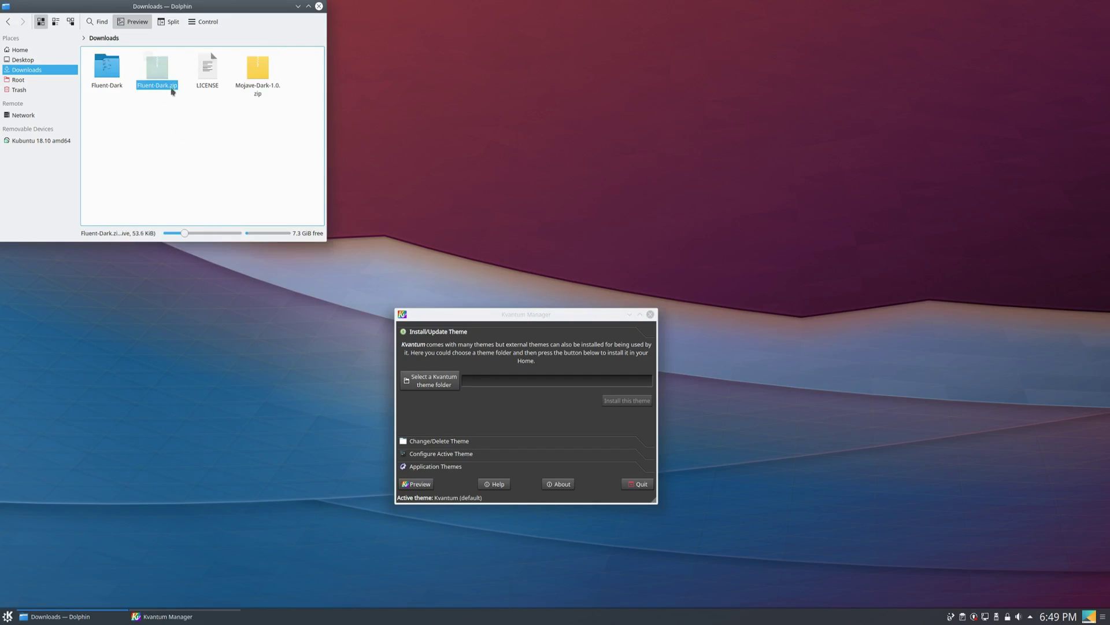
Step: Extract Mojave-Dark-1.0.zip into Downloads, overwriting the existing LICENSE file
{"action": "right_click", "coordinate": [257, 76]}
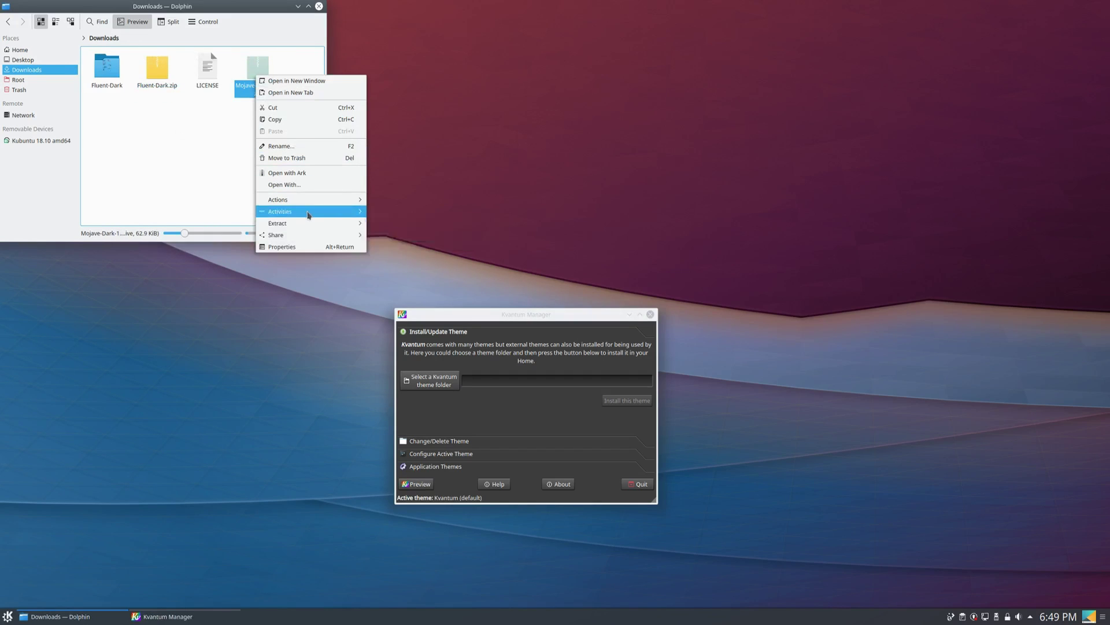
{"action": "mouse_move", "coordinate": [347, 223]}
{"action": "left_click", "coordinate": [397, 229]}
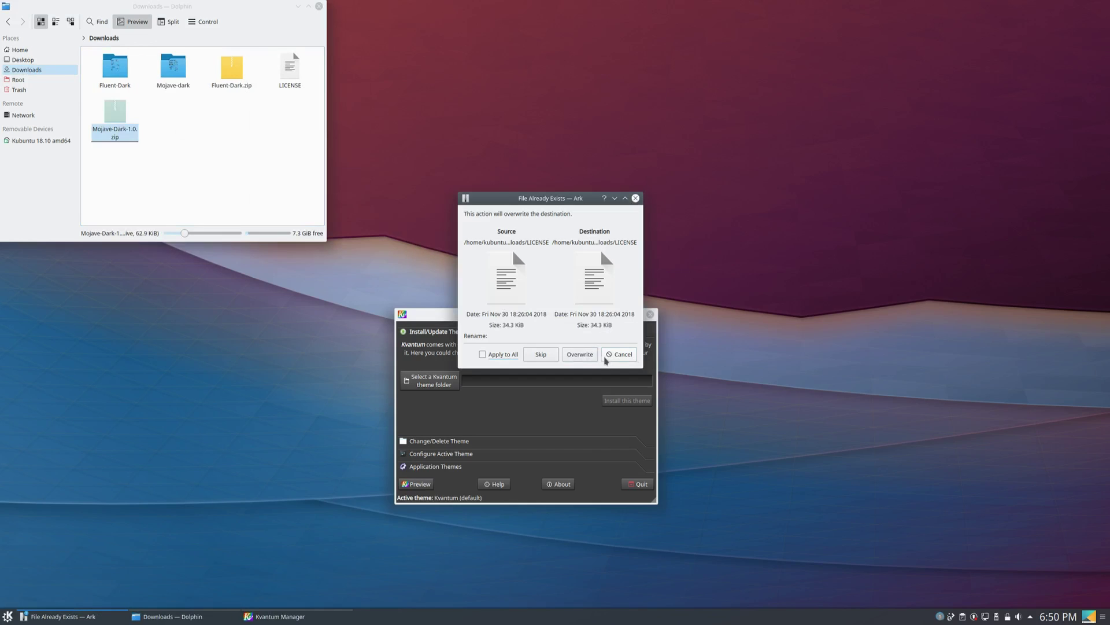
{"action": "left_click", "coordinate": [590, 358]}
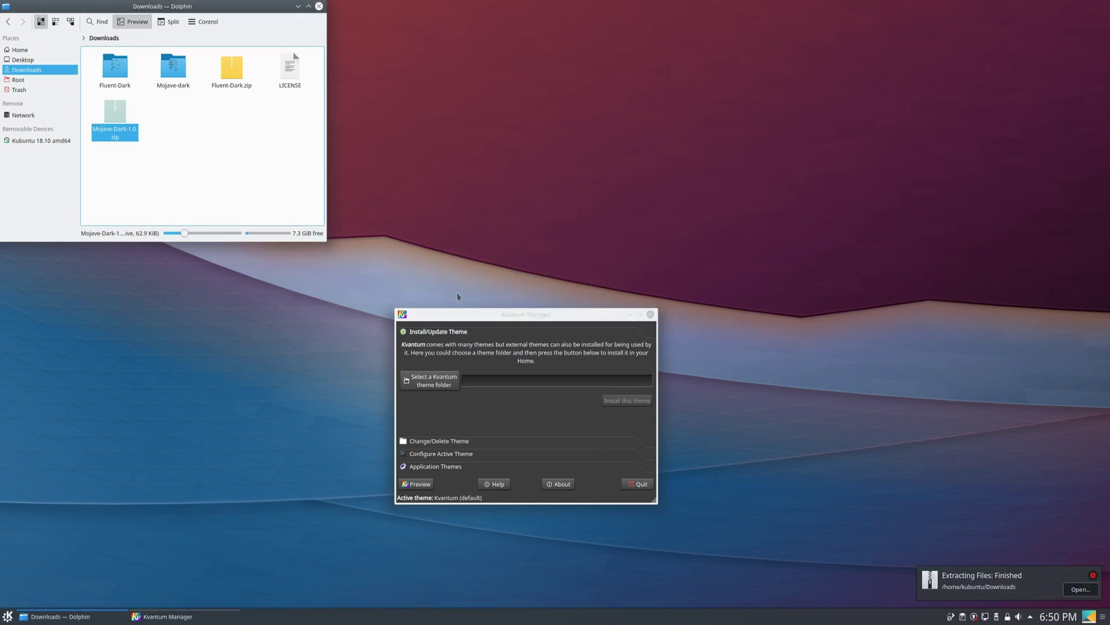
{"action": "left_click", "coordinate": [284, 191]}
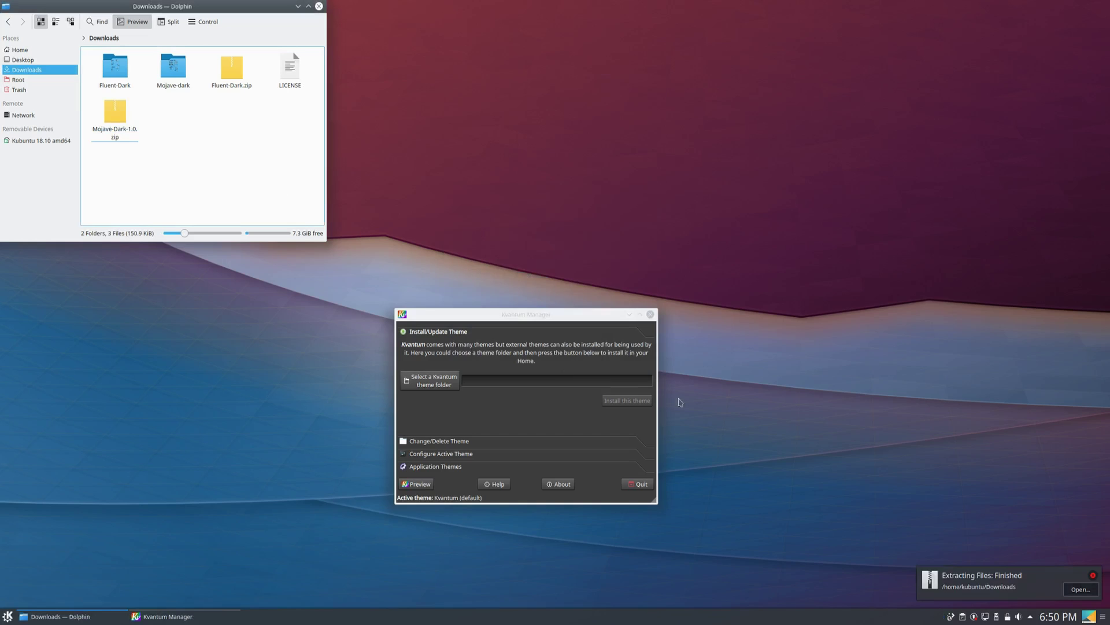
{"action": "left_click", "coordinate": [1093, 575]}
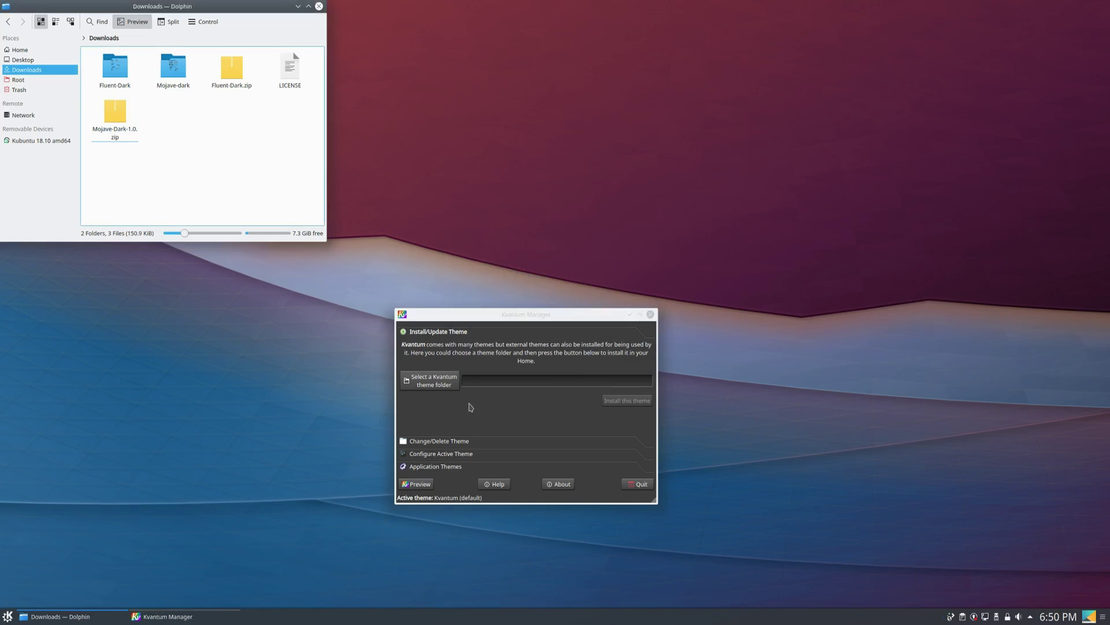
{"action": "left_click", "coordinate": [441, 385]}
Step: Install the Fluent-Dark theme from its Downloads folder
{"action": "double_click", "coordinate": [465, 345]}
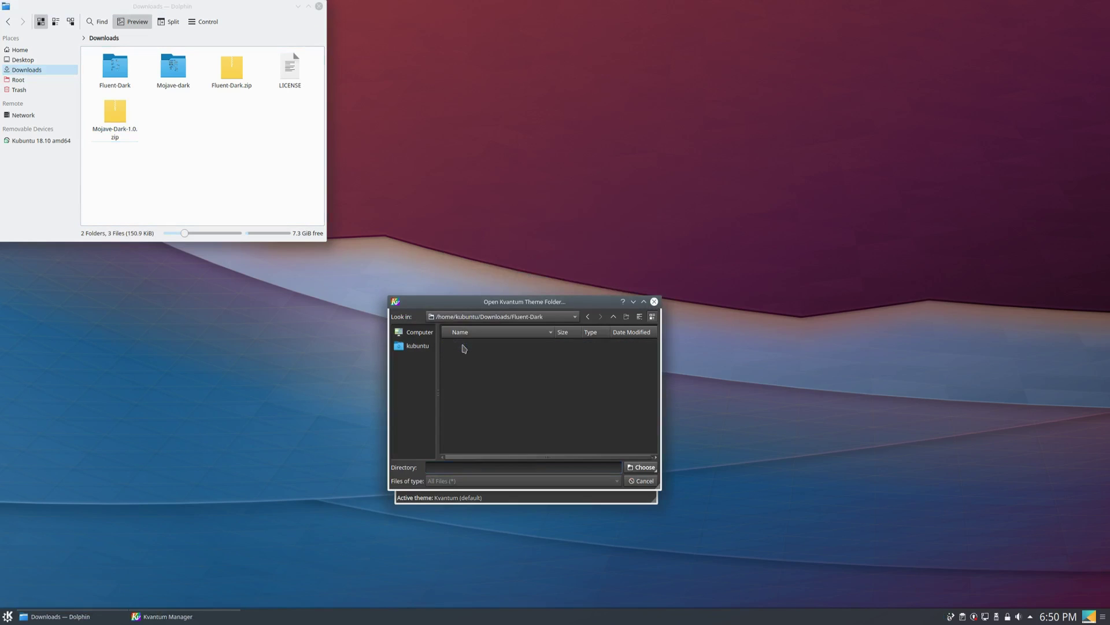
{"action": "left_click", "coordinate": [654, 467]}
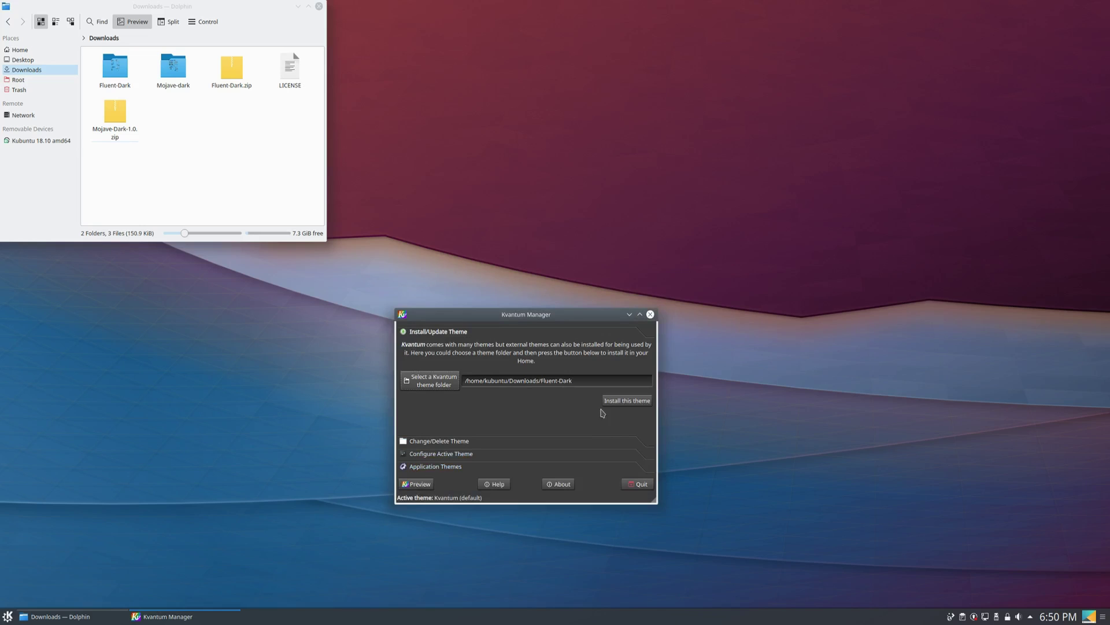
{"action": "left_click", "coordinate": [626, 405]}
Step: Install the Mojave-dark theme from Downloads/Mojave-dark
{"action": "left_click", "coordinate": [431, 380]}
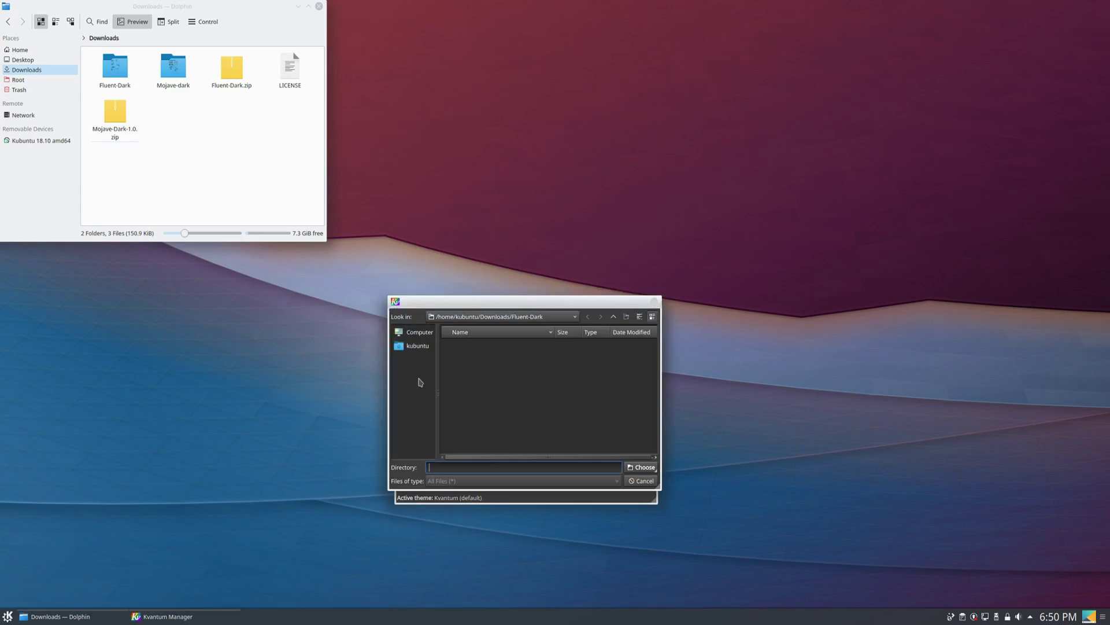
{"action": "left_click", "coordinate": [417, 346]}
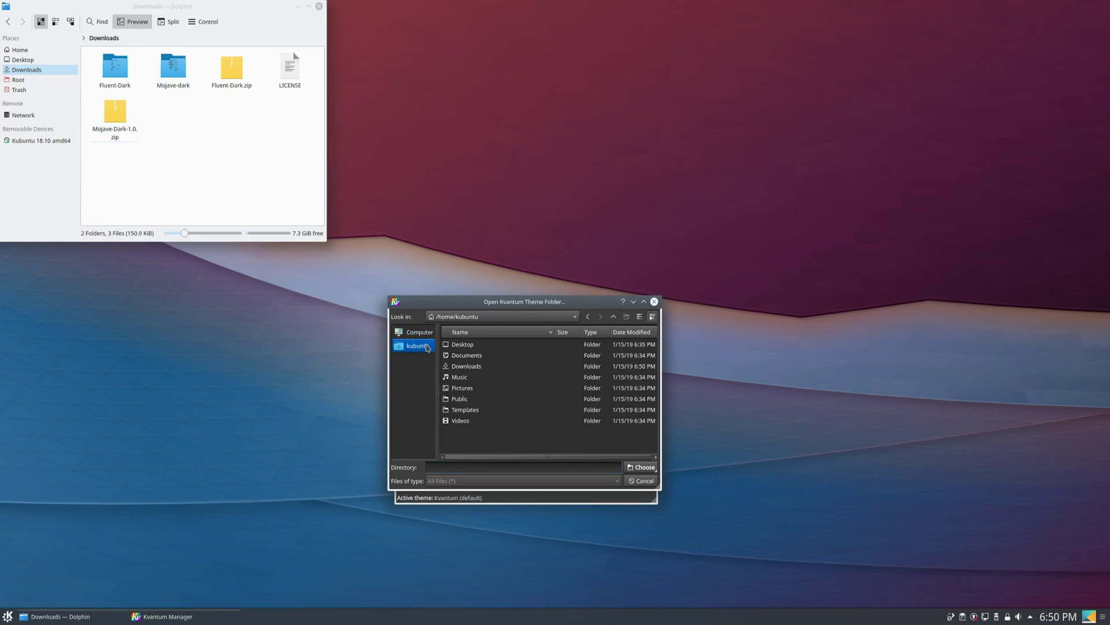
{"action": "double_click", "coordinate": [462, 367]}
{"action": "double_click", "coordinate": [462, 359]}
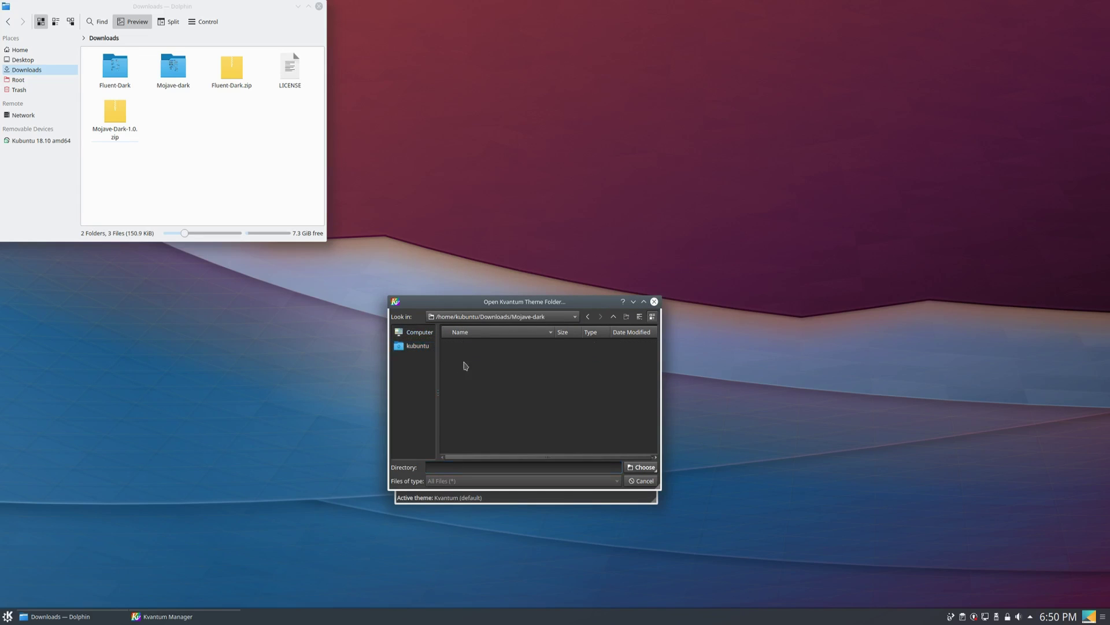
{"action": "left_click", "coordinate": [641, 467]}
{"action": "left_click", "coordinate": [623, 405]}
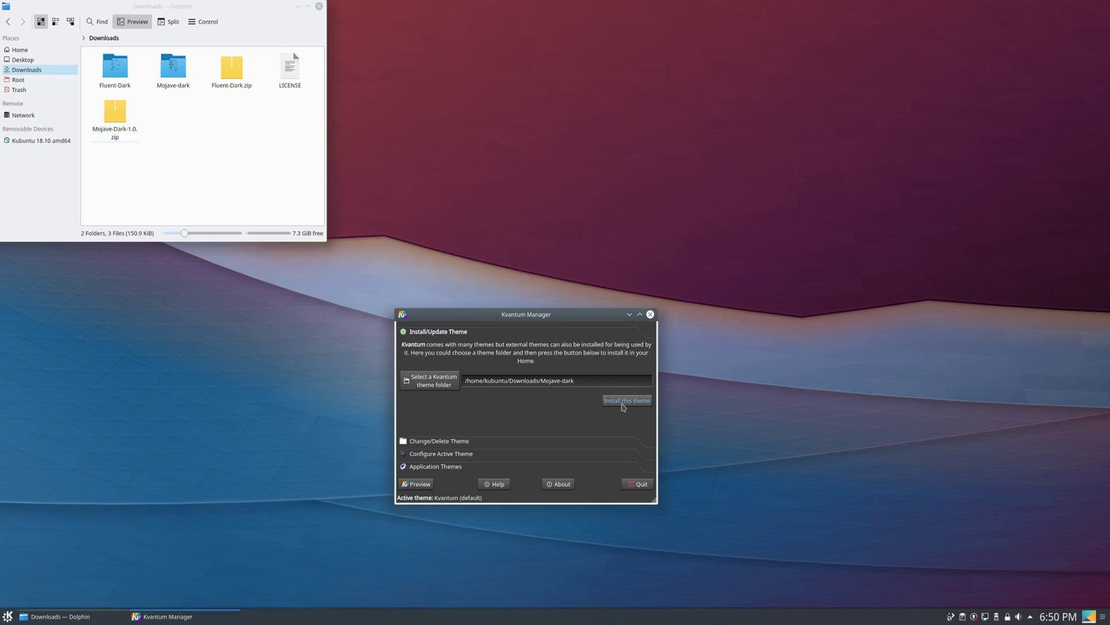
Step: Expand Change/Delete Theme and scroll the installed-theme list down to Mojave-dark
{"action": "left_click", "coordinate": [415, 442]}
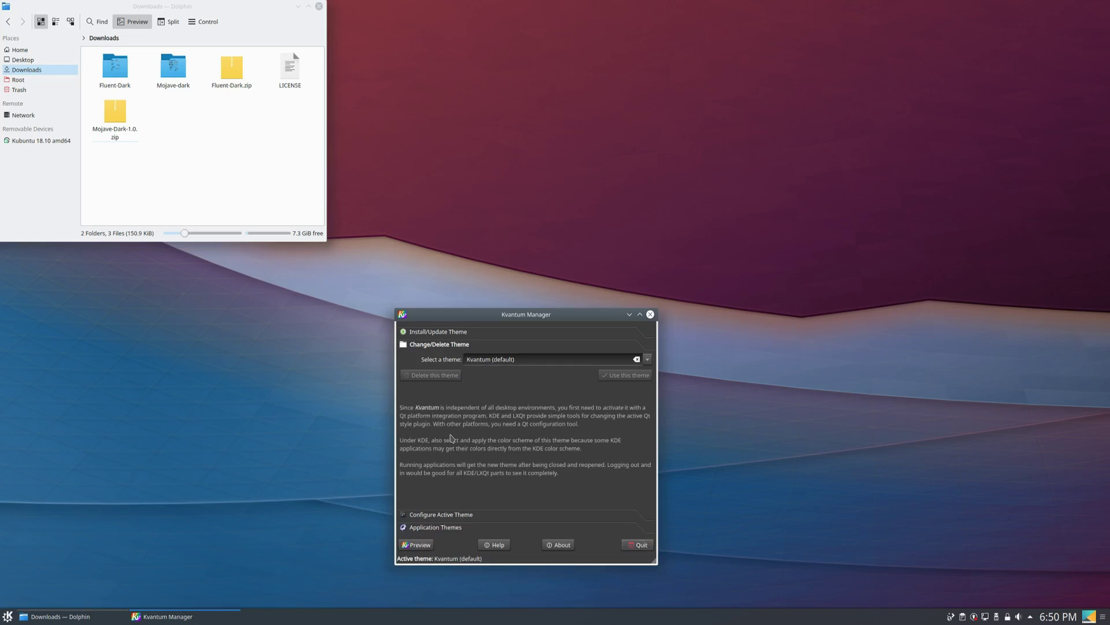
{"action": "left_click", "coordinate": [647, 360]}
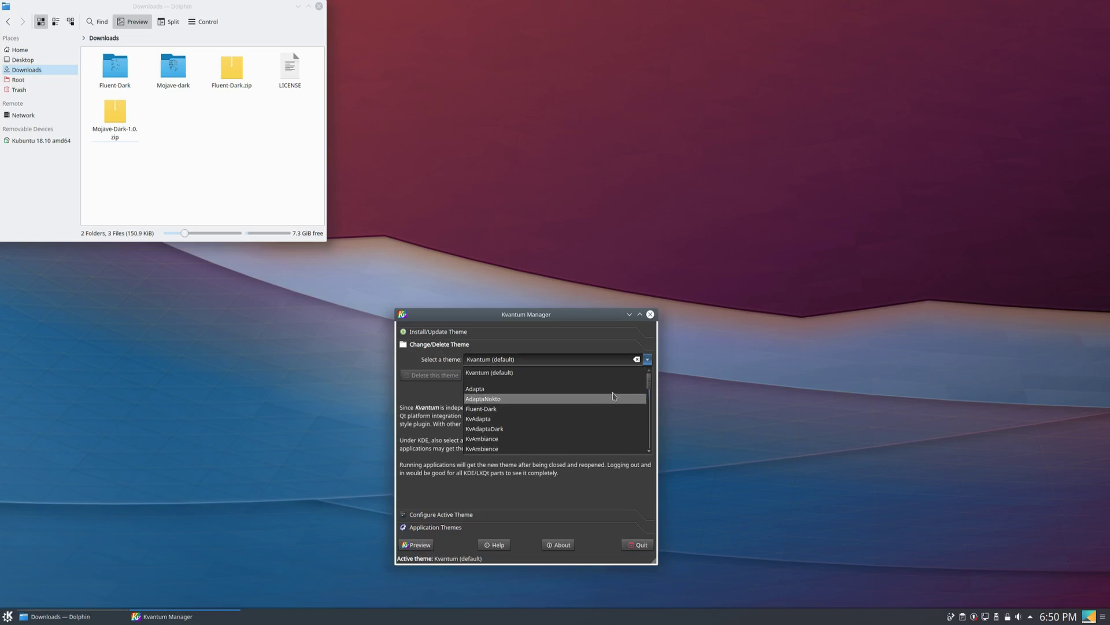
{"action": "left_click_drag", "start_coordinate": [647, 383], "coordinate": [656, 466]}
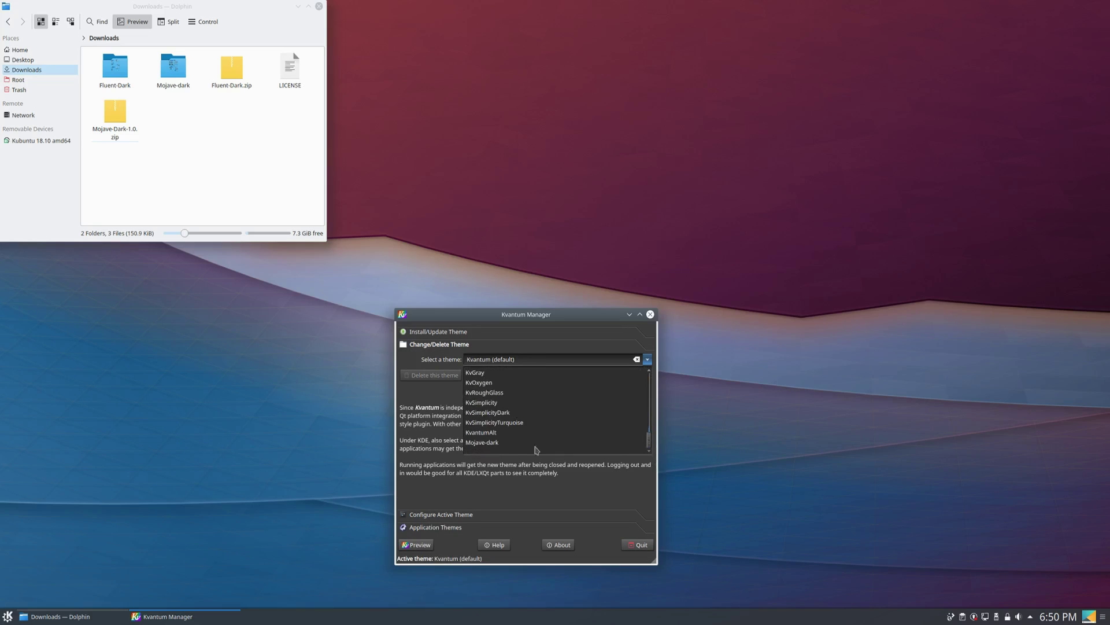
{"action": "scroll", "coordinate": [521, 428], "scroll_direction": "up", "scroll_amount": 4}
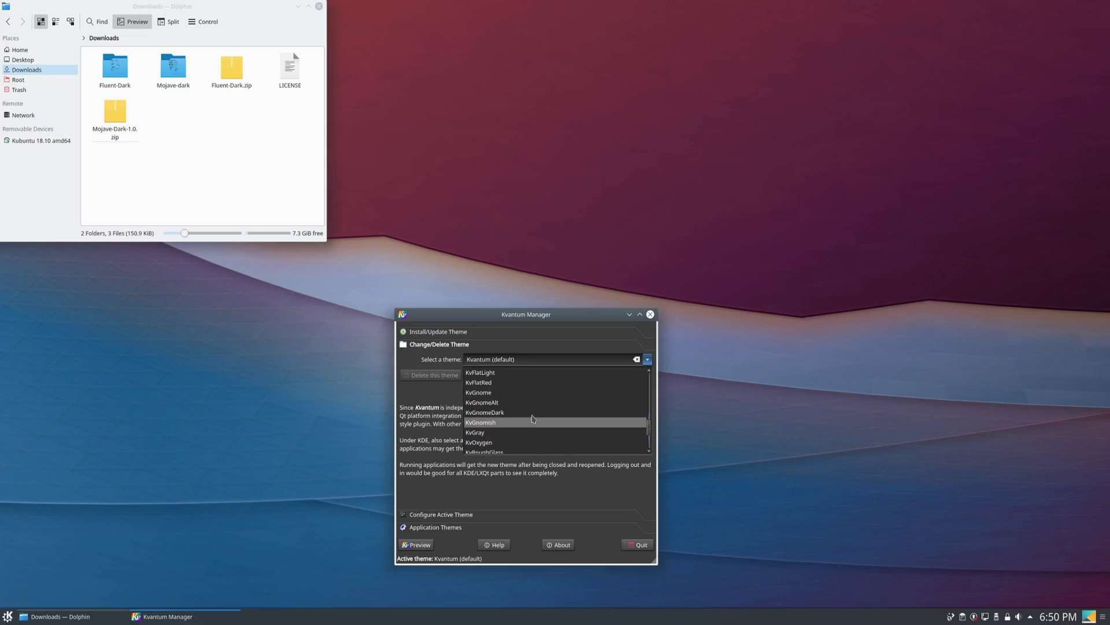
{"action": "scroll", "coordinate": [557, 419], "scroll_direction": "up", "scroll_amount": 3}
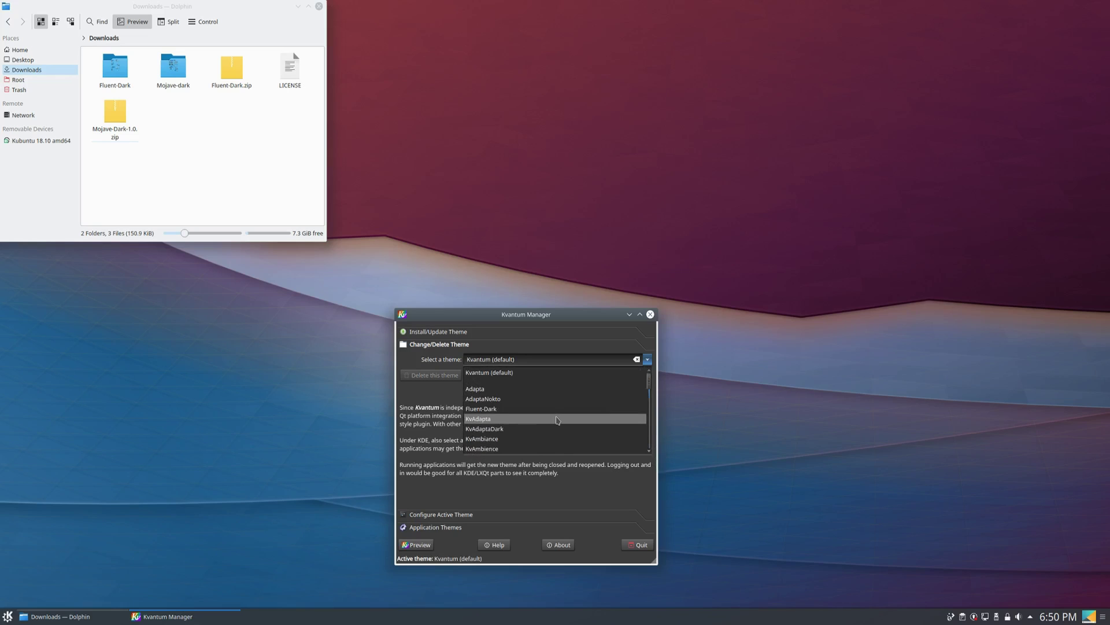
{"action": "scroll", "coordinate": [580, 417], "scroll_direction": "down", "scroll_amount": 7}
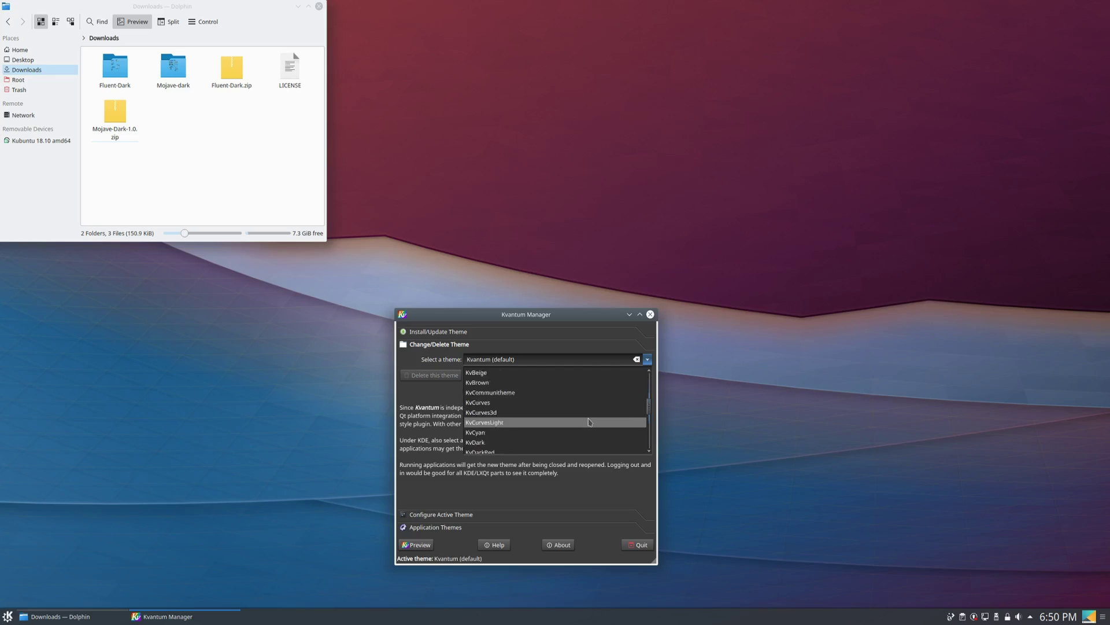
{"action": "left_click", "coordinate": [426, 426]}
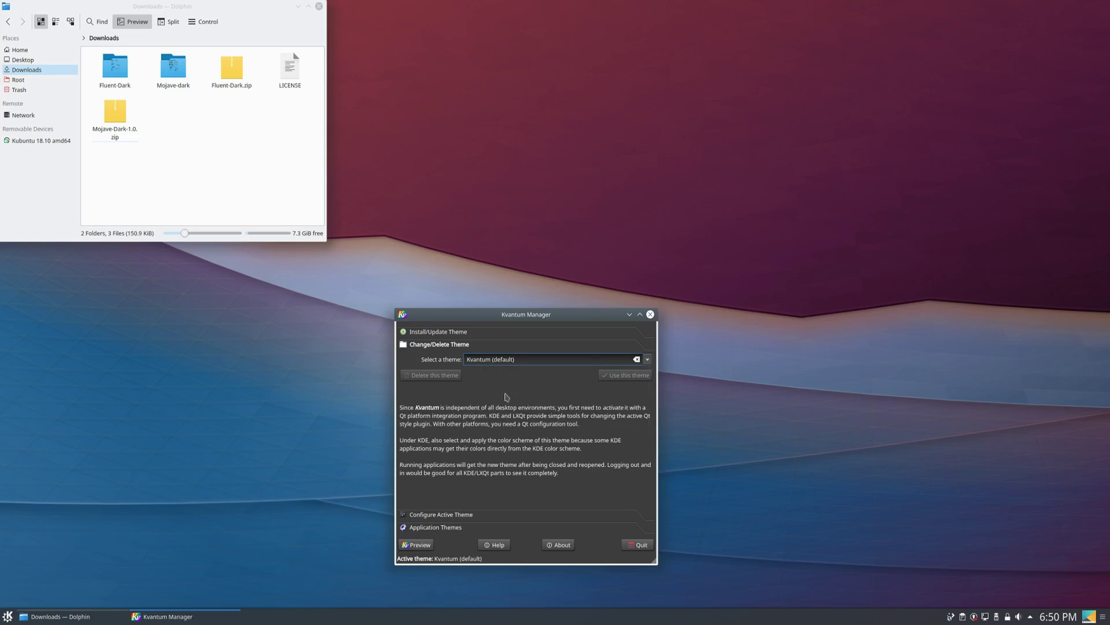
{"action": "left_click", "coordinate": [643, 360]}
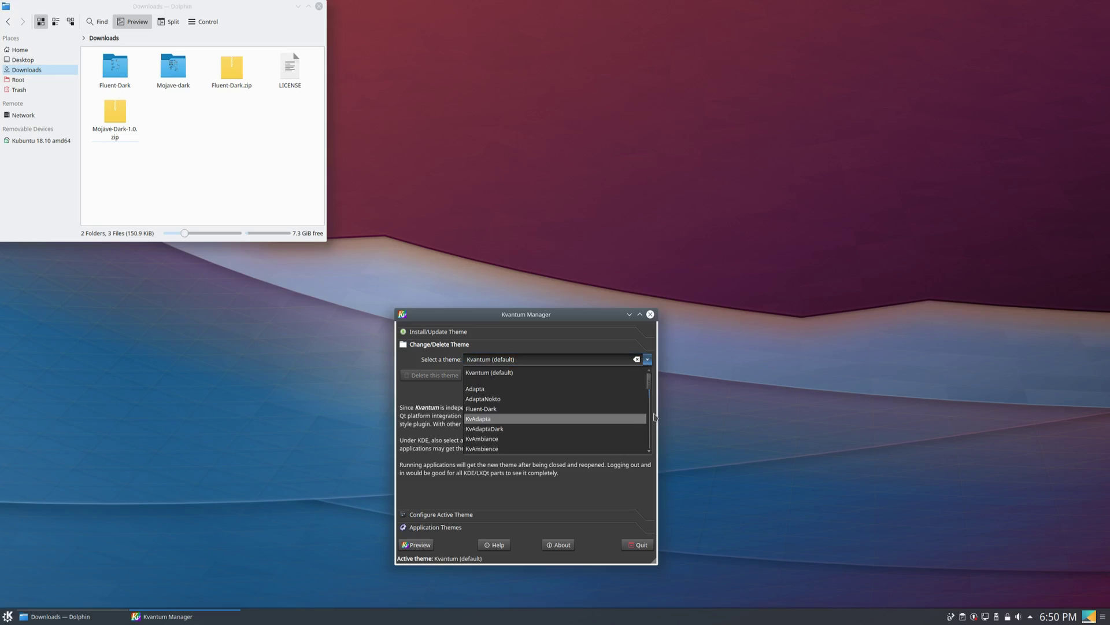
{"action": "scroll", "coordinate": [651, 391], "scroll_direction": "down", "scroll_amount": 7}
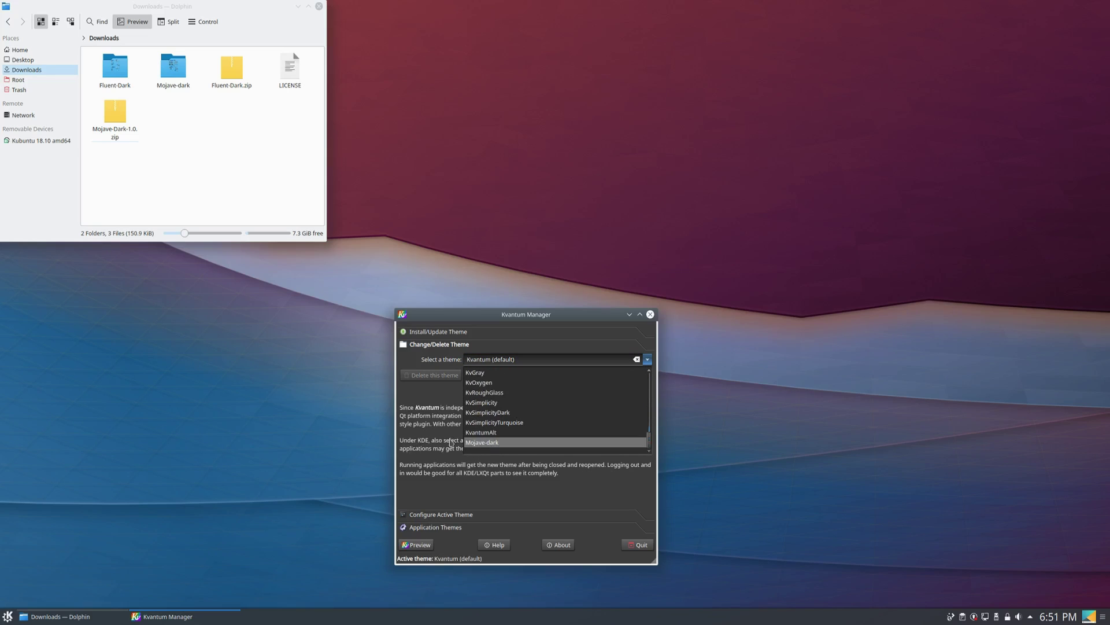
Step: Select Mojave-dark, apply it as the active Kvantum theme, and reposition the window
{"action": "left_click", "coordinate": [478, 442]}
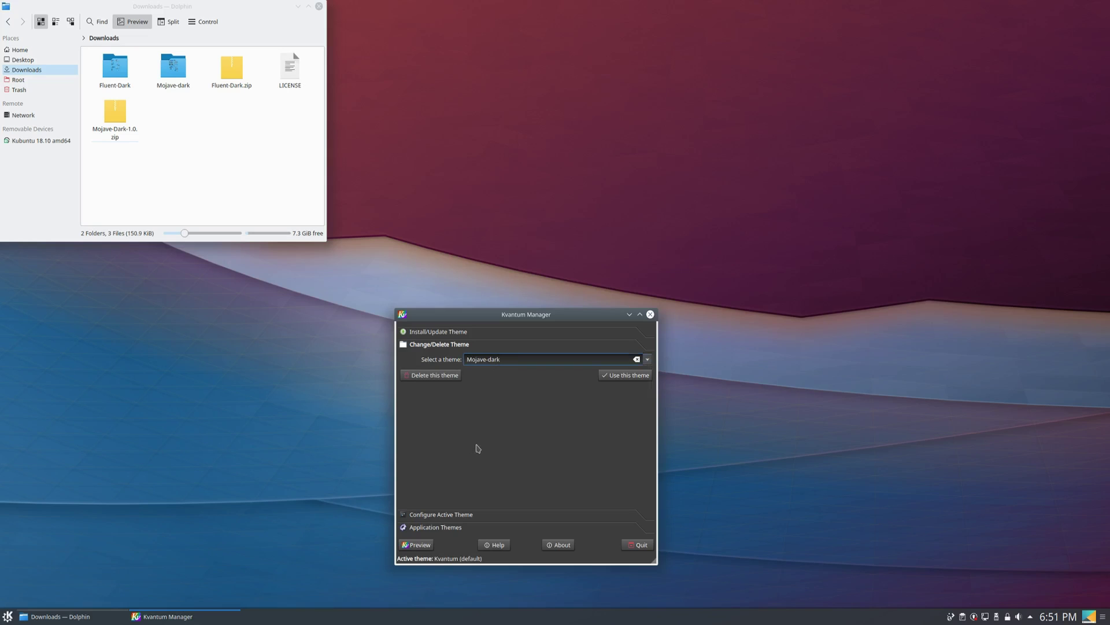
{"action": "left_click", "coordinate": [619, 374]}
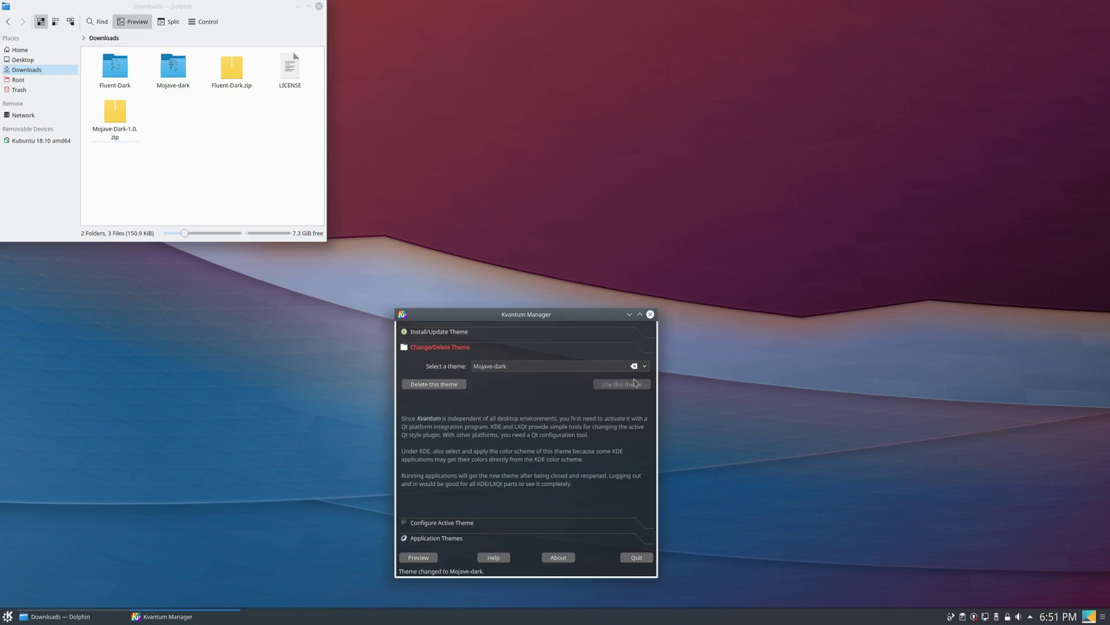
{"action": "left_click_drag", "start_coordinate": [533, 314], "coordinate": [583, 265]}
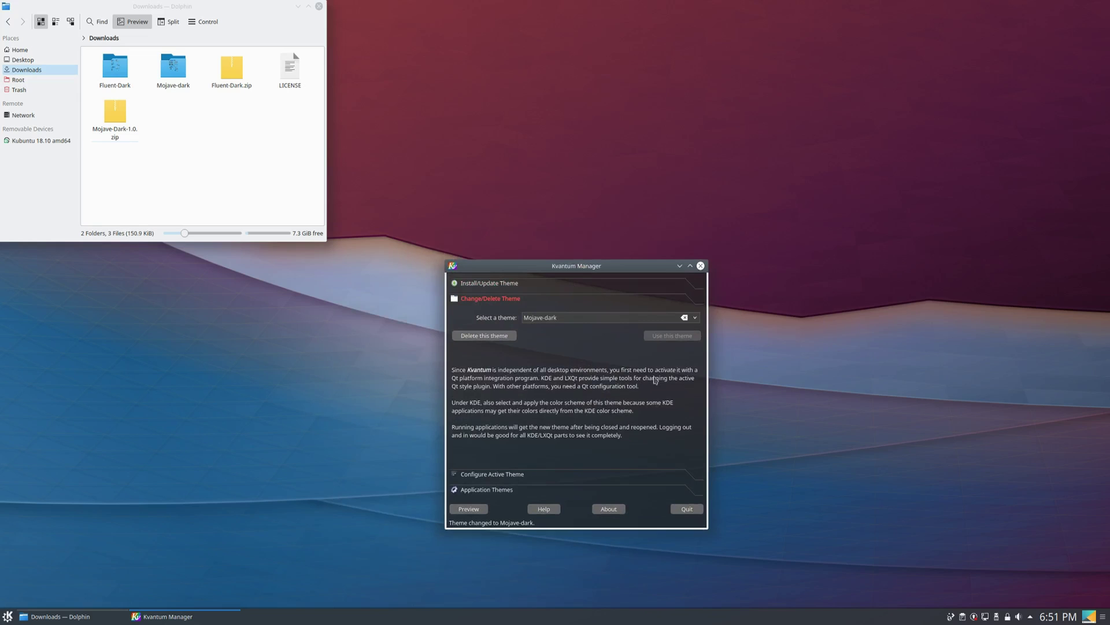
Step: In System Settings' Application Style, set the widget style to kvantum and apply it
{"action": "left_click", "coordinate": [7, 616]}
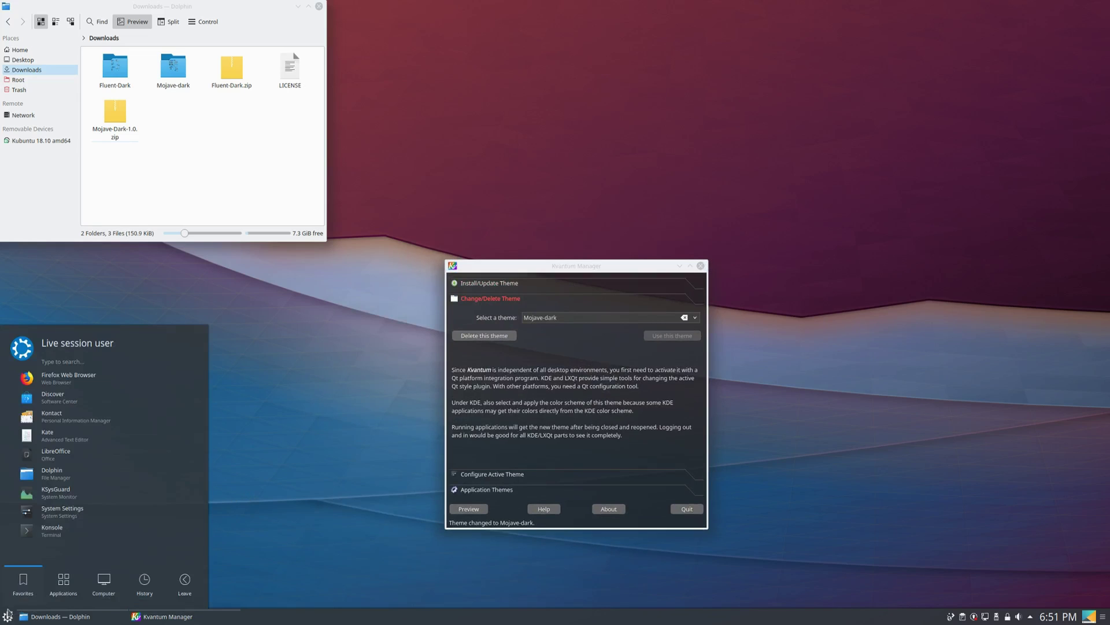
{"action": "left_click", "coordinate": [48, 516]}
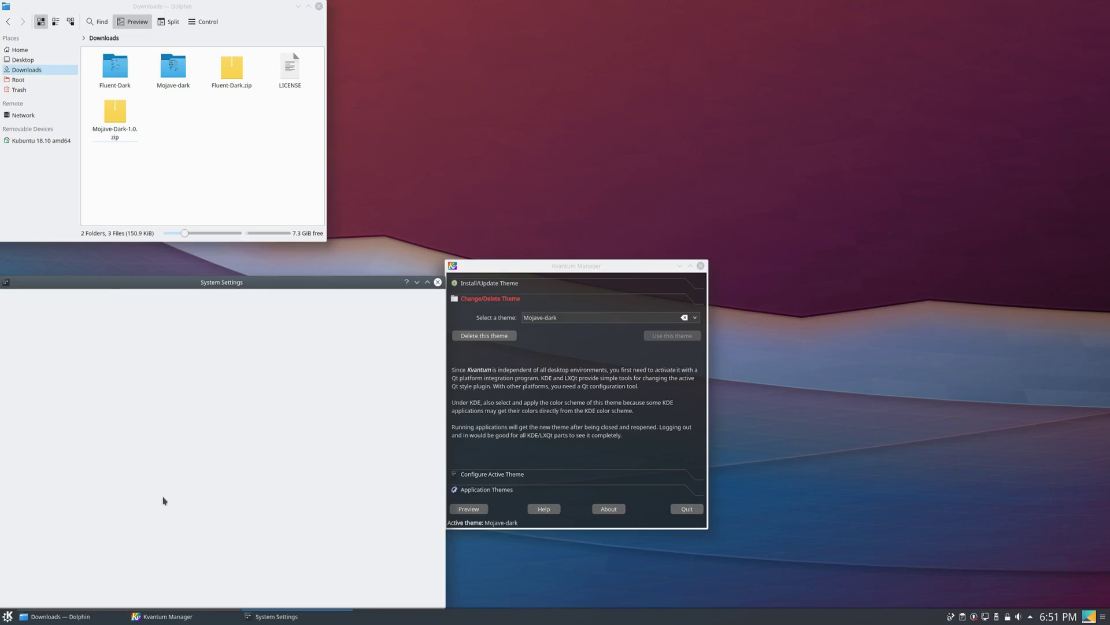
{"action": "left_click", "coordinate": [37, 404]}
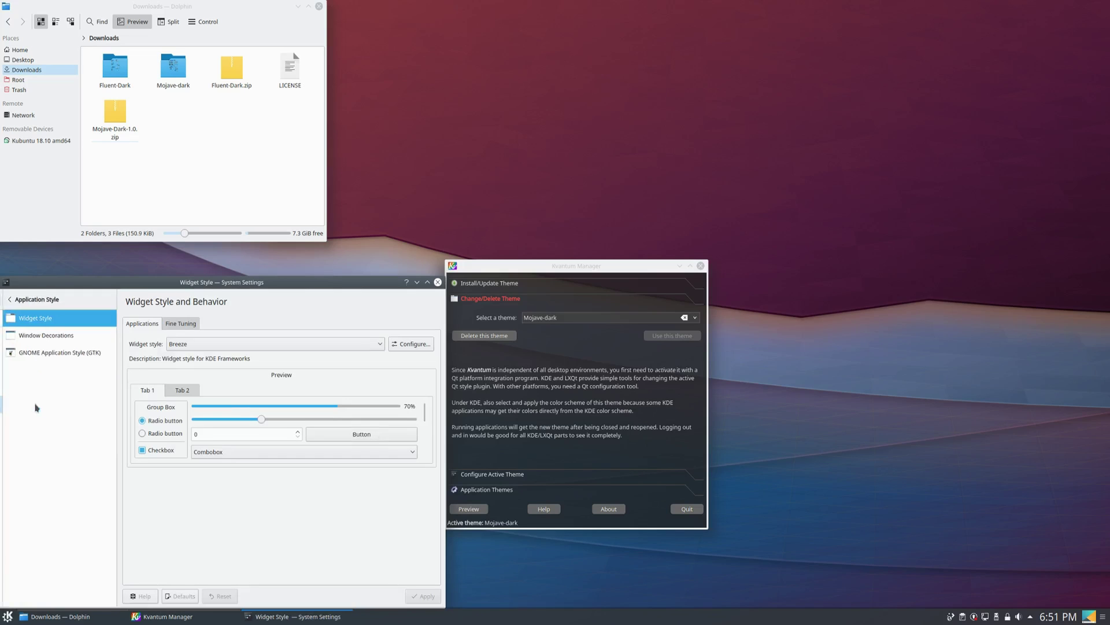
{"action": "left_click", "coordinate": [307, 346]}
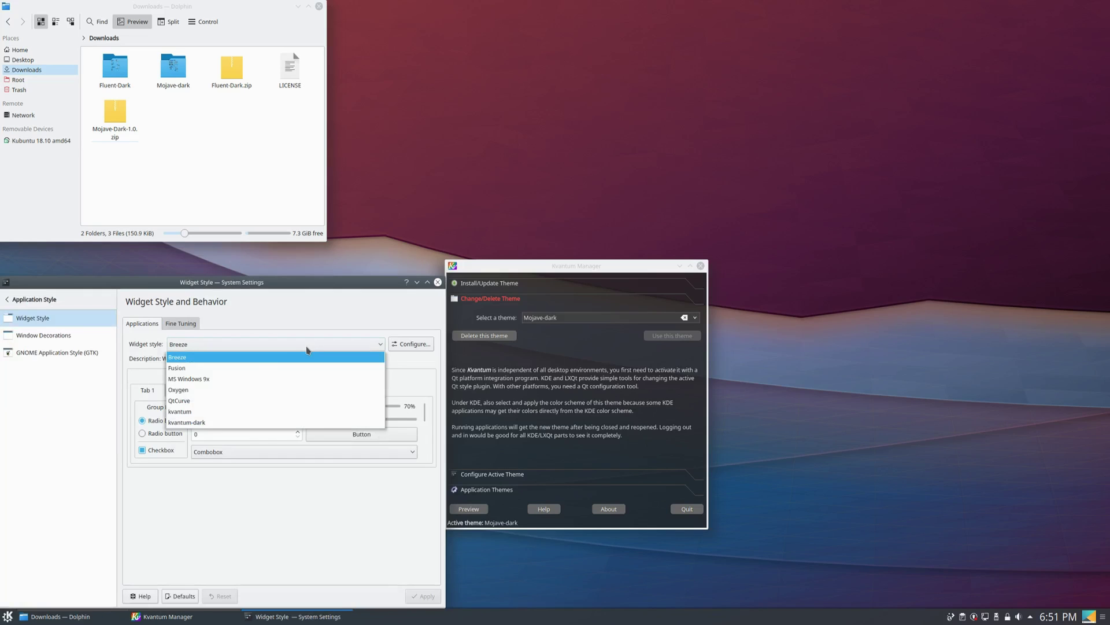
{"action": "left_click", "coordinate": [199, 415]}
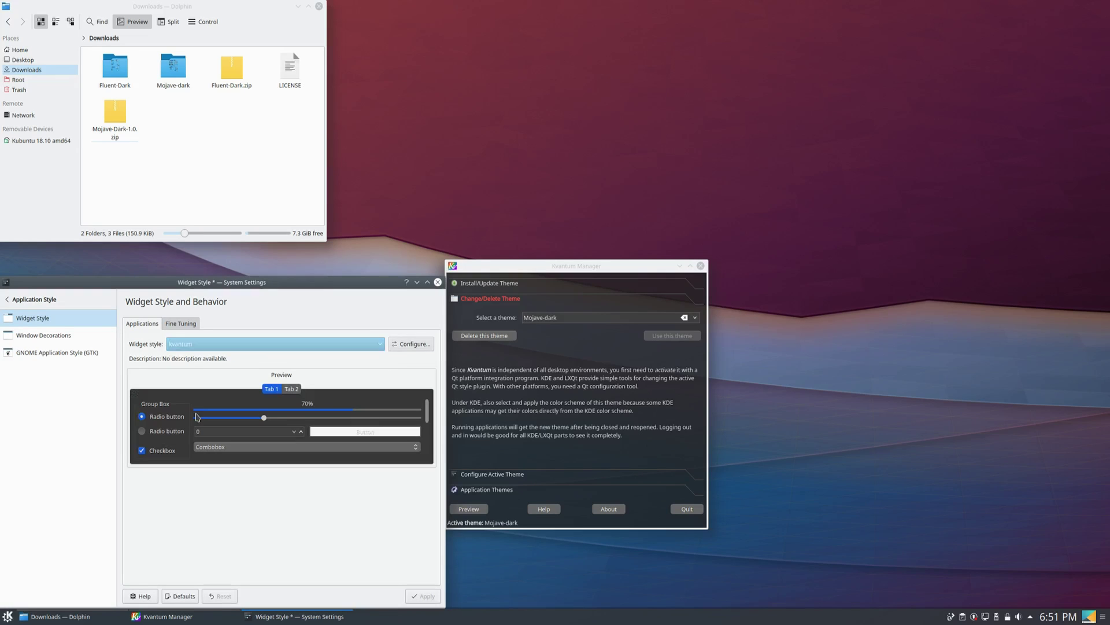
{"action": "left_click_drag", "start_coordinate": [265, 287], "coordinate": [308, 262]}
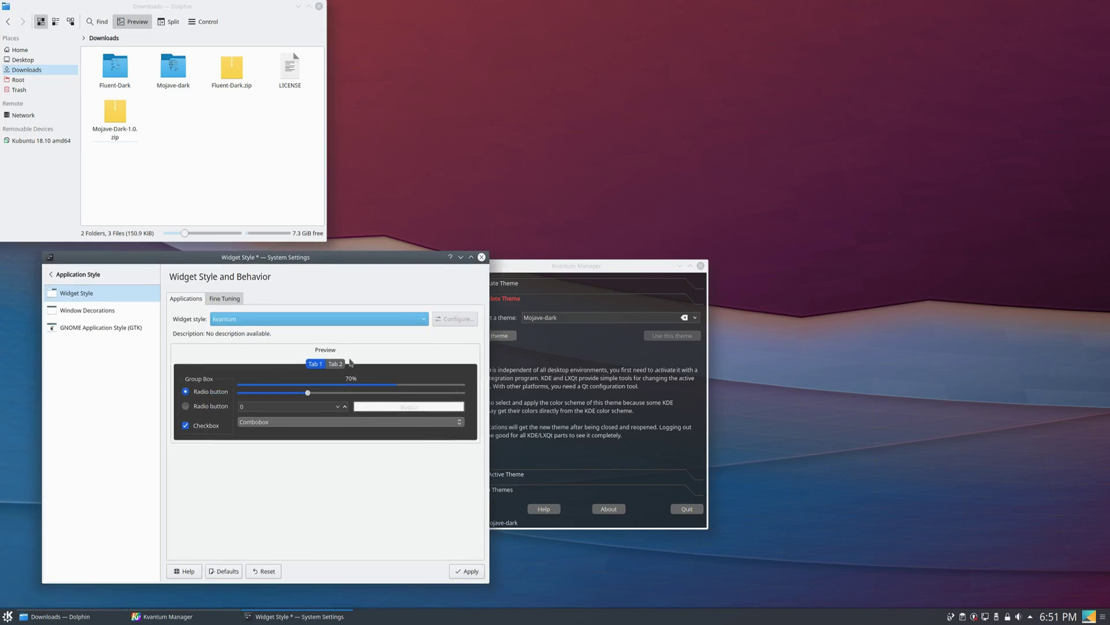
{"action": "left_click", "coordinate": [466, 574]}
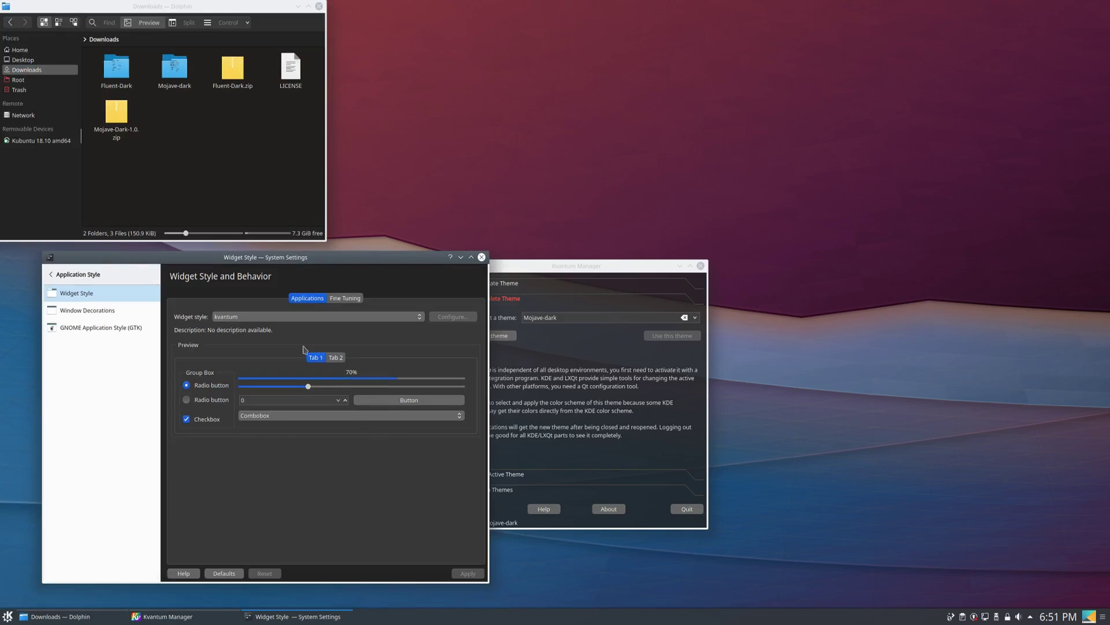
{"action": "left_click_drag", "start_coordinate": [229, 265], "coordinate": [271, 275]}
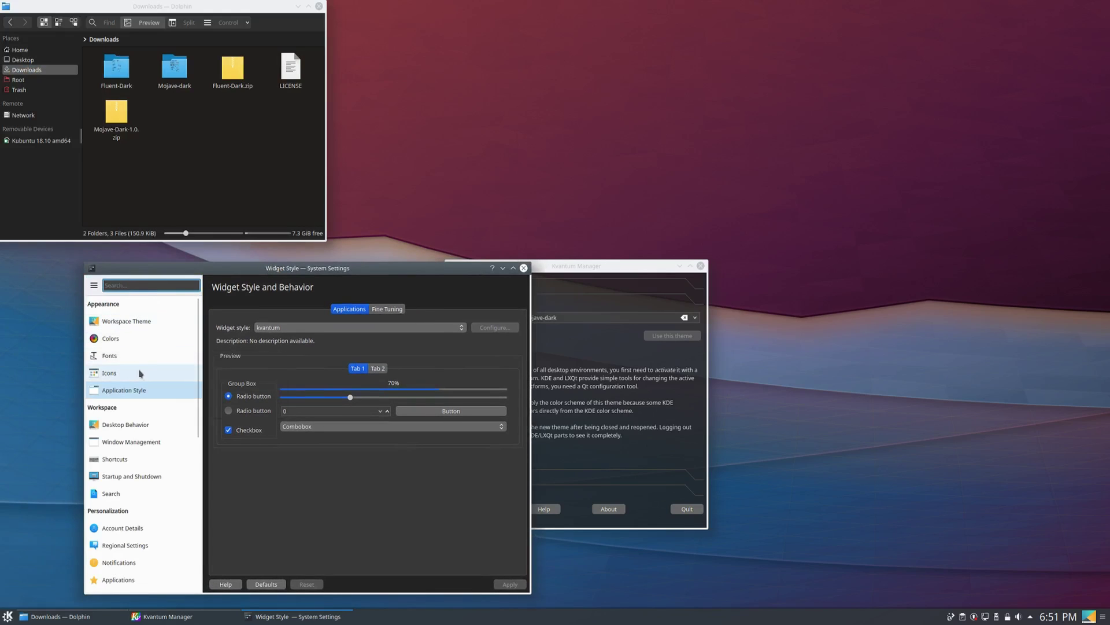
Step: Select and apply the Kvantum colour scheme on the Colors page
{"action": "left_click", "coordinate": [126, 341]}
{"action": "scroll", "coordinate": [297, 449], "scroll_direction": "down", "scroll_amount": 5}
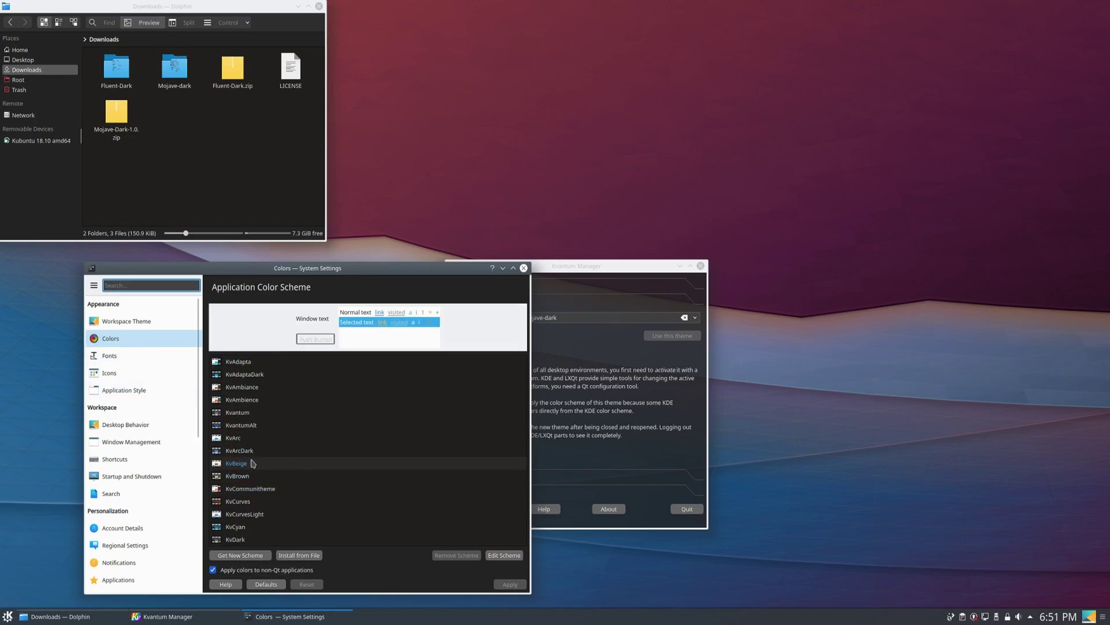
{"action": "left_click", "coordinate": [238, 412]}
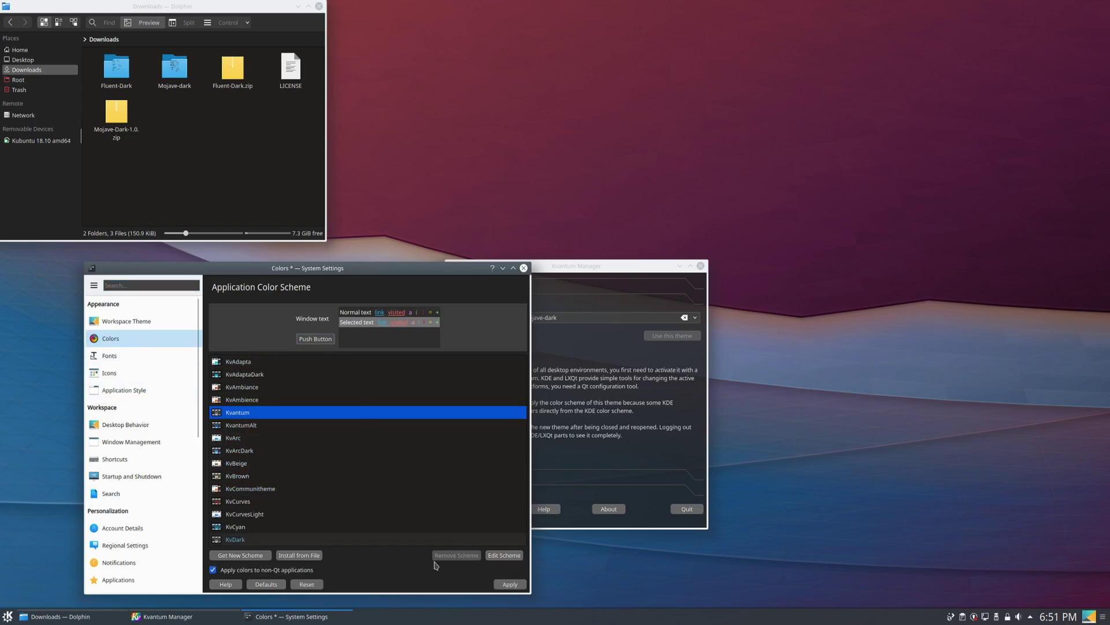
{"action": "left_click", "coordinate": [516, 586]}
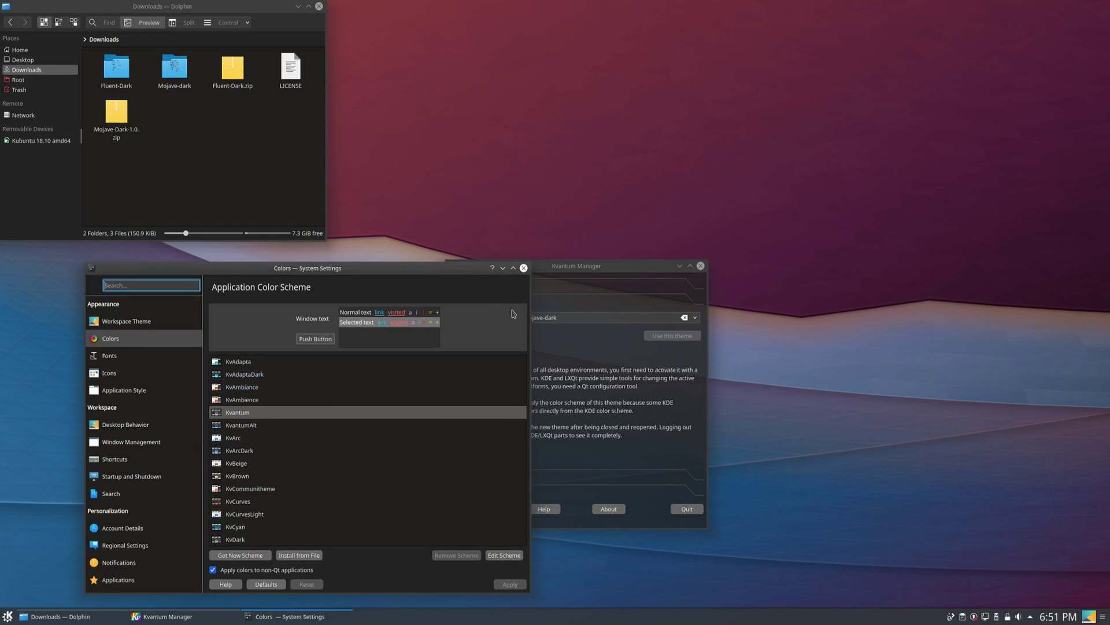
Step: Close System Settings, relaunch Dolphin centred on screen, and bring Kvantum Manager forward
{"action": "left_click", "coordinate": [524, 268]}
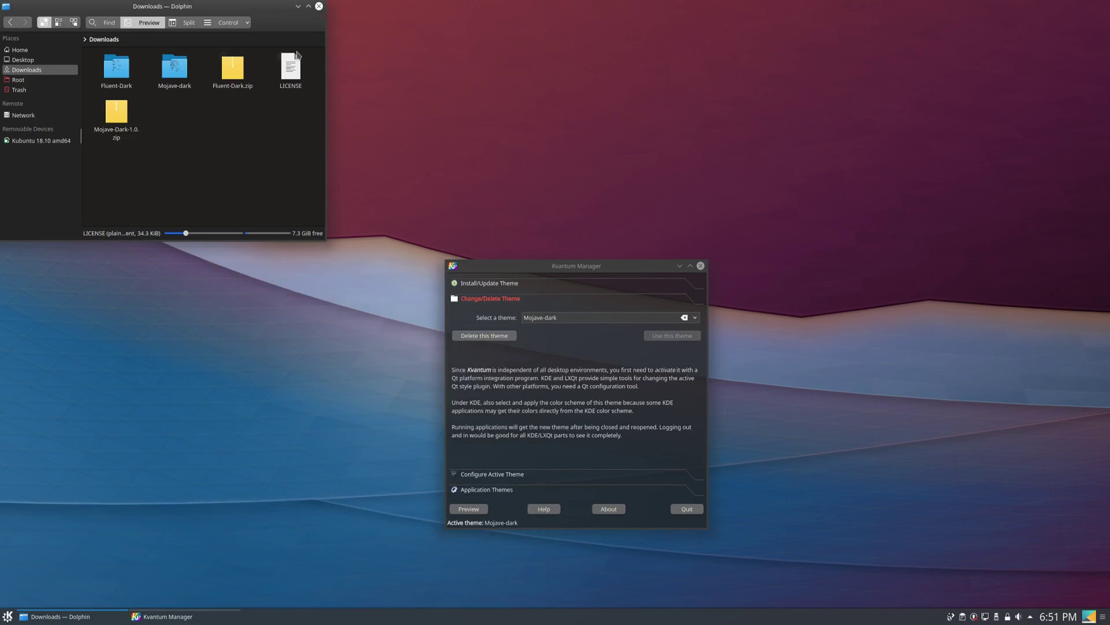
{"action": "left_click", "coordinate": [320, 7]}
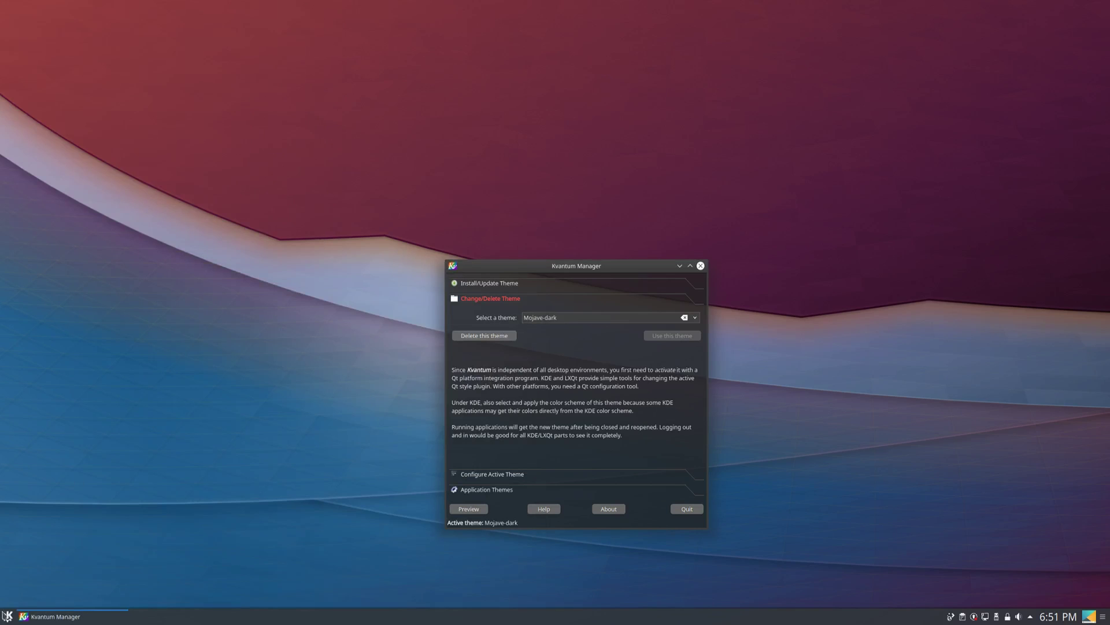
{"action": "left_click", "coordinate": [7, 615]}
{"action": "left_click", "coordinate": [68, 475]}
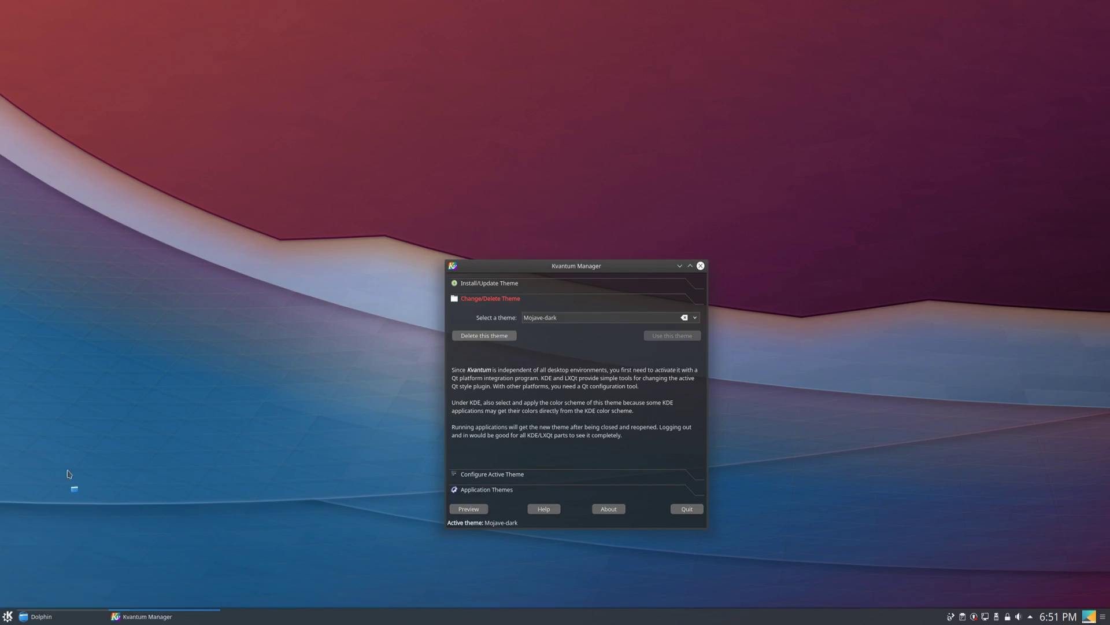
{"action": "left_click_drag", "start_coordinate": [157, 8], "coordinate": [355, 181]}
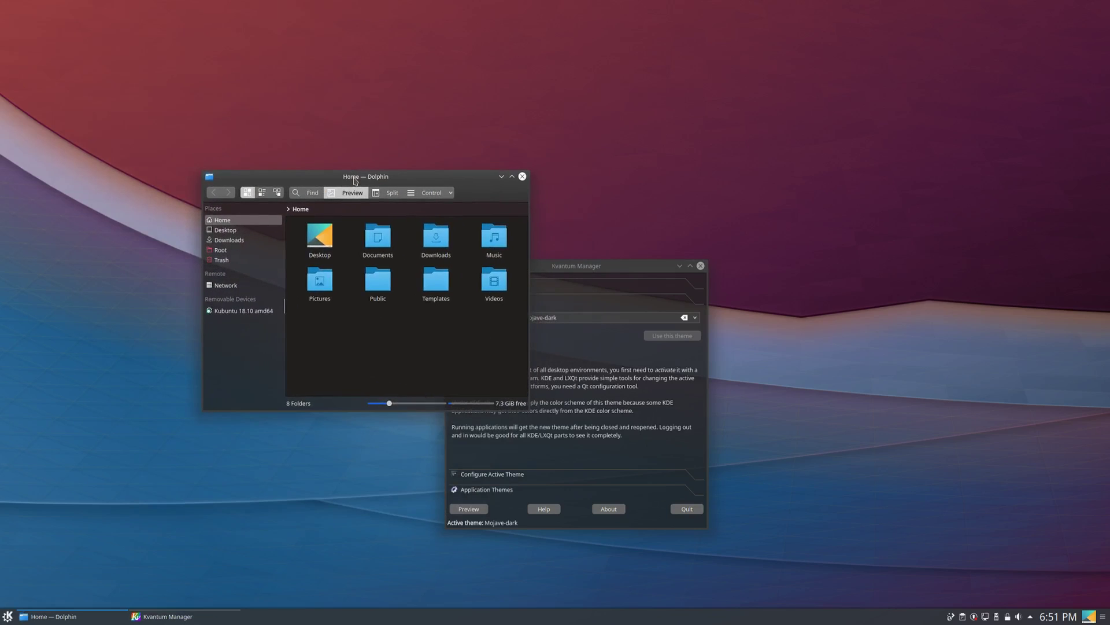
{"action": "left_click", "coordinate": [611, 282]}
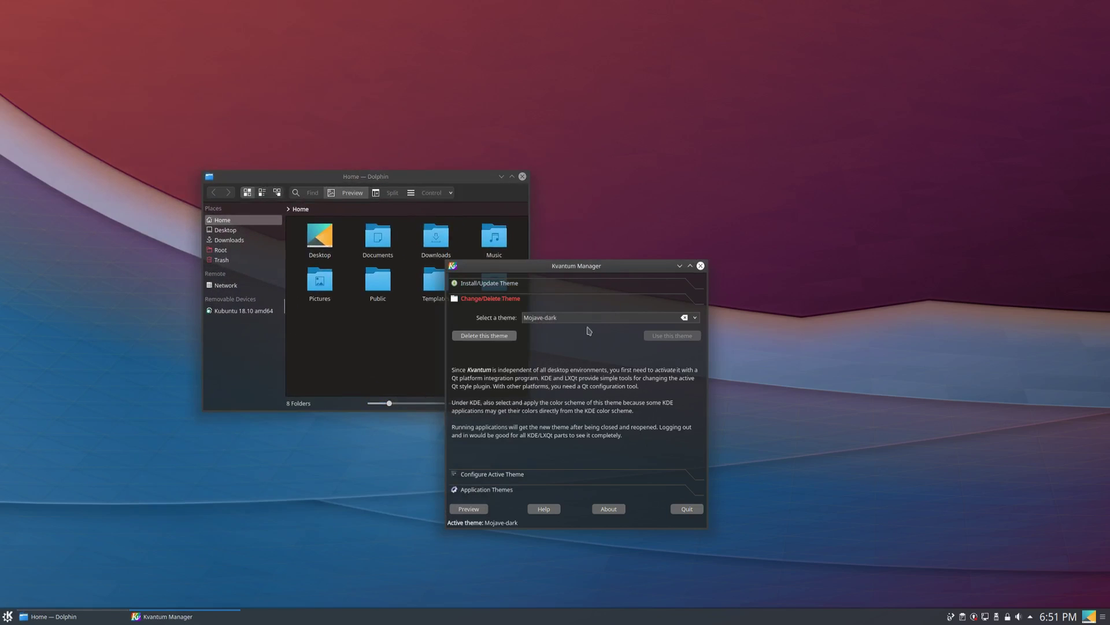
Step: Review the Hacks, Compositing, Sizes & Delays and Miscellaneous tabs, then open Application Themes
{"action": "left_click", "coordinate": [489, 474]}
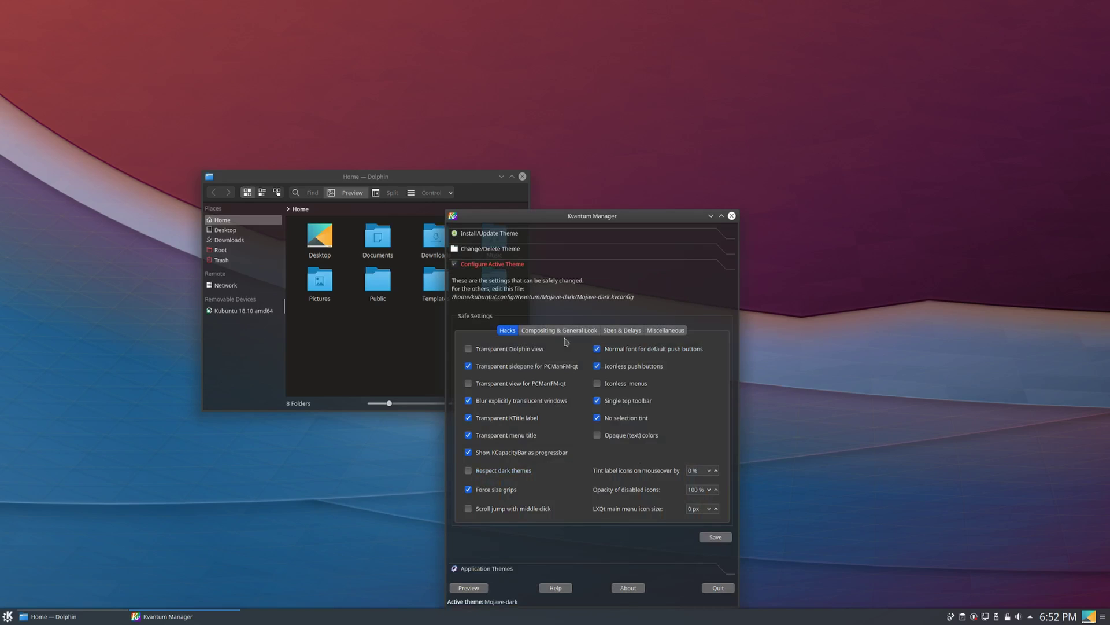
{"action": "left_click", "coordinate": [539, 331]}
{"action": "left_click", "coordinate": [633, 335]}
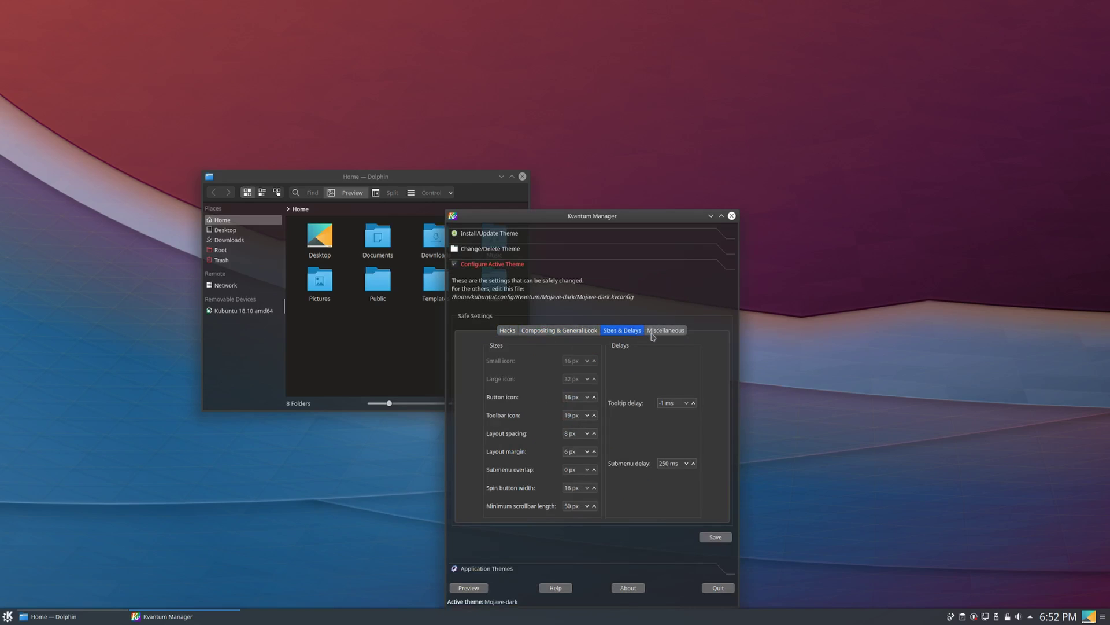
{"action": "left_click", "coordinate": [667, 334]}
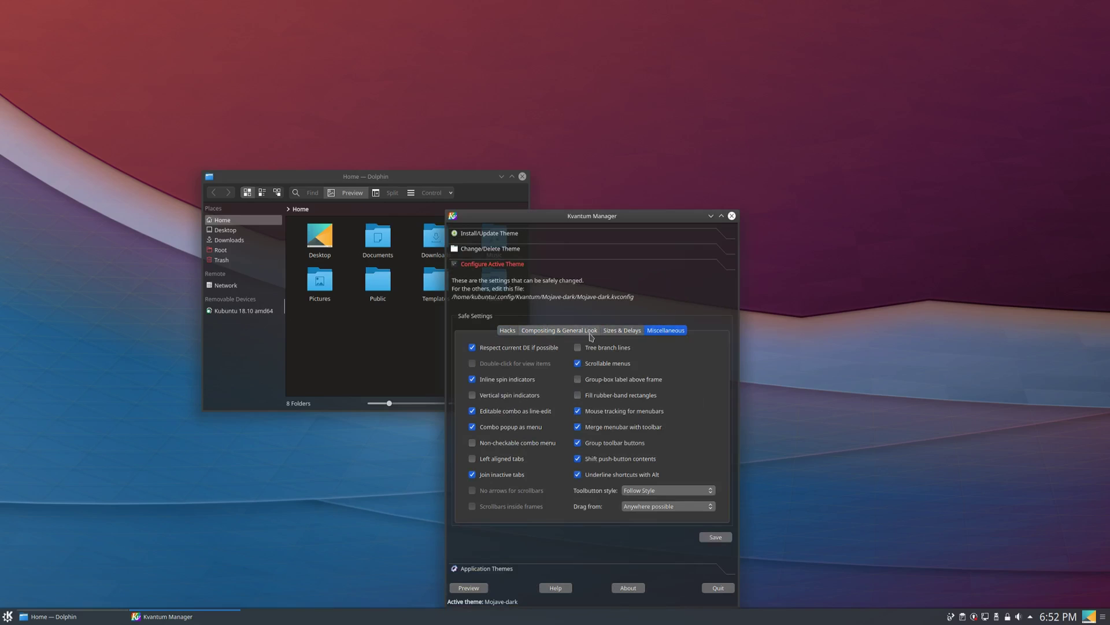
{"action": "left_click", "coordinate": [516, 334]}
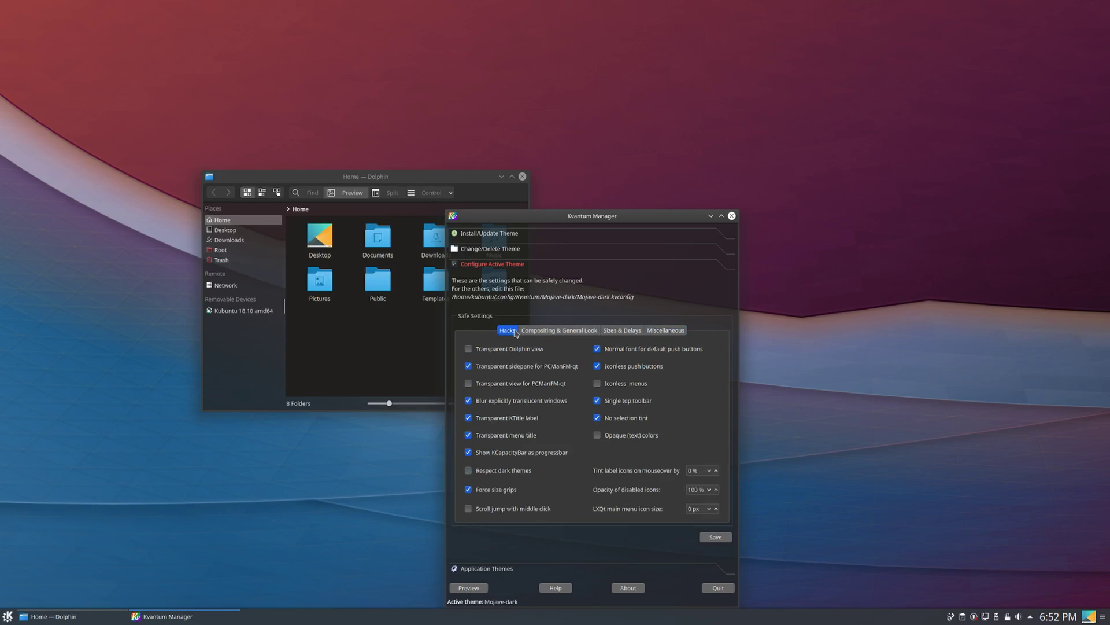
{"action": "left_click", "coordinate": [486, 569]}
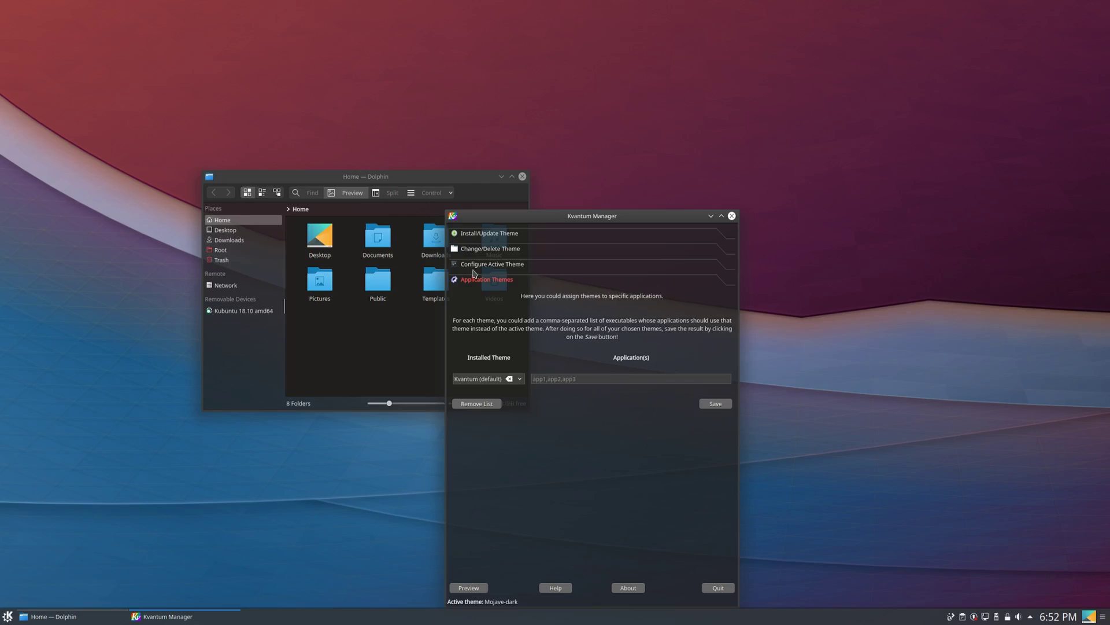
Step: Make Fluent-Dark the active Kvantum theme from the Change/Delete Theme section
{"action": "left_click", "coordinate": [486, 250]}
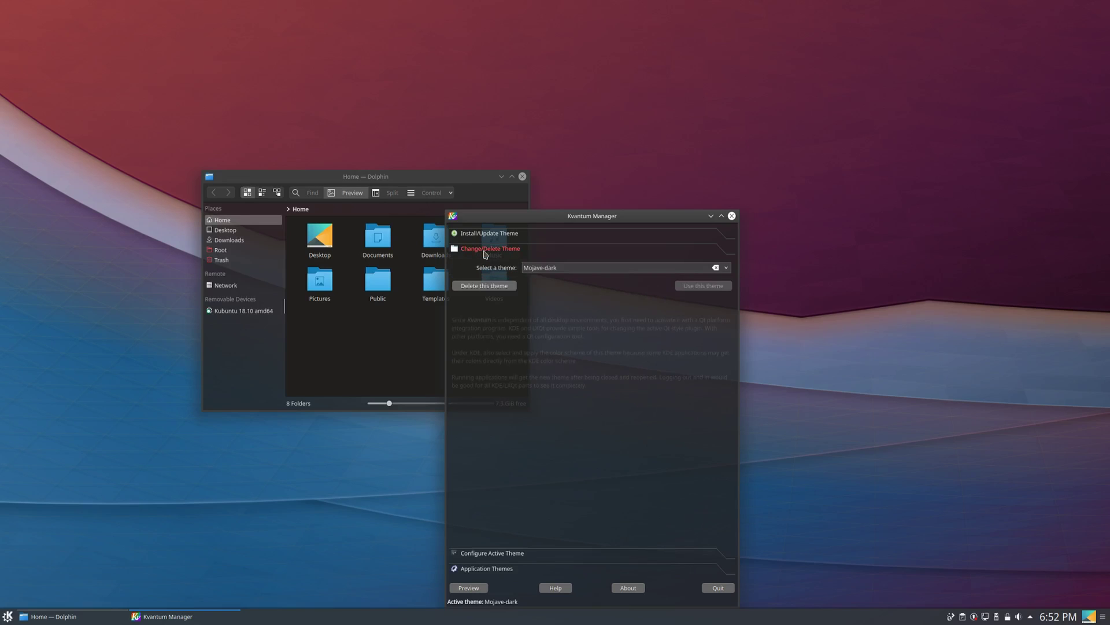
{"action": "left_click", "coordinate": [725, 268]}
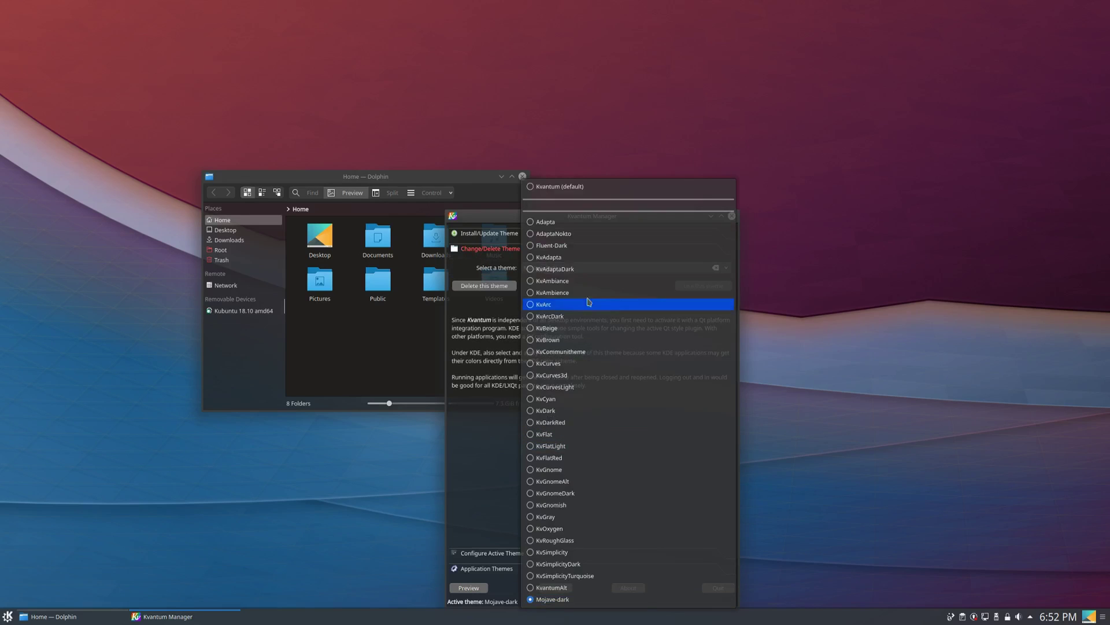
{"action": "left_click", "coordinate": [551, 246]}
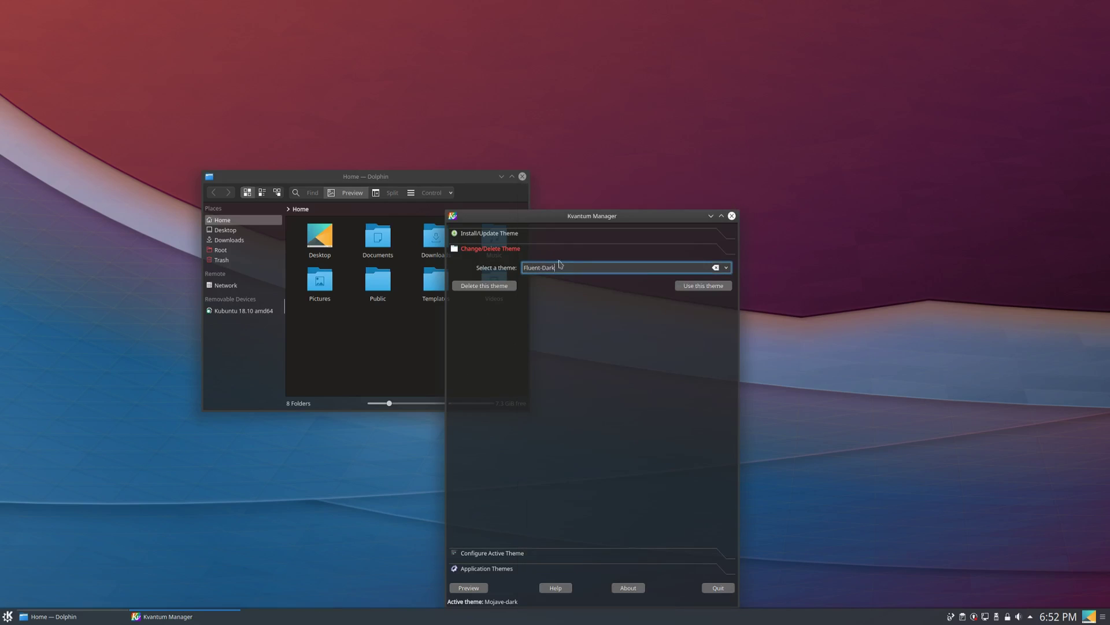
{"action": "left_click", "coordinate": [696, 287]}
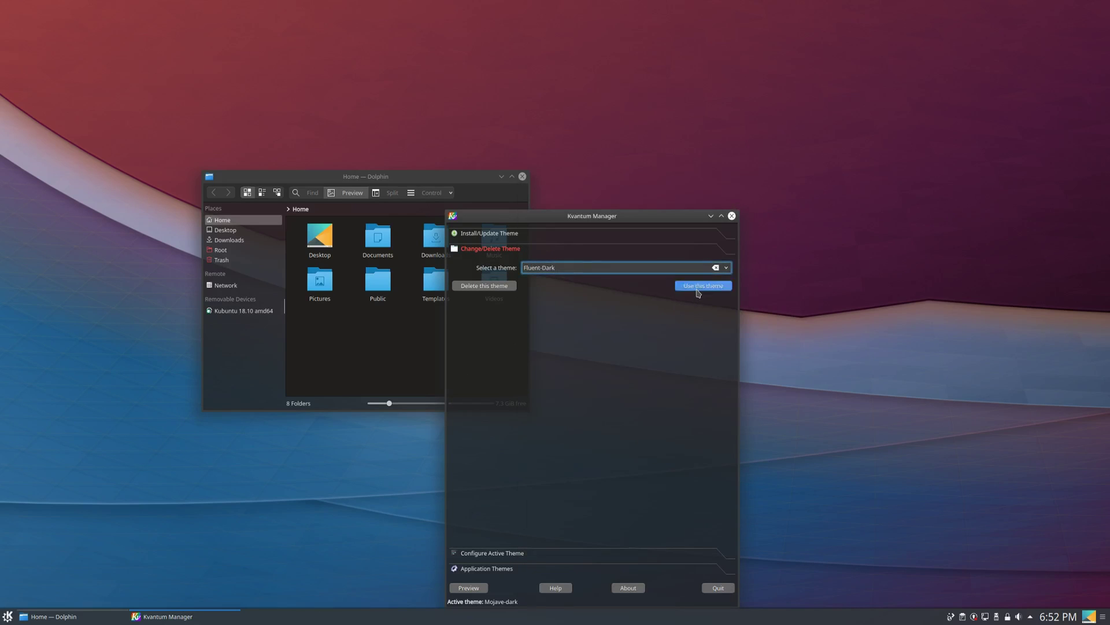
Step: Reopen Dolphin and place it beside Kvantum Manager to check the Fluent-Dark styling
{"action": "left_click_drag", "start_coordinate": [595, 218], "coordinate": [703, 219]}
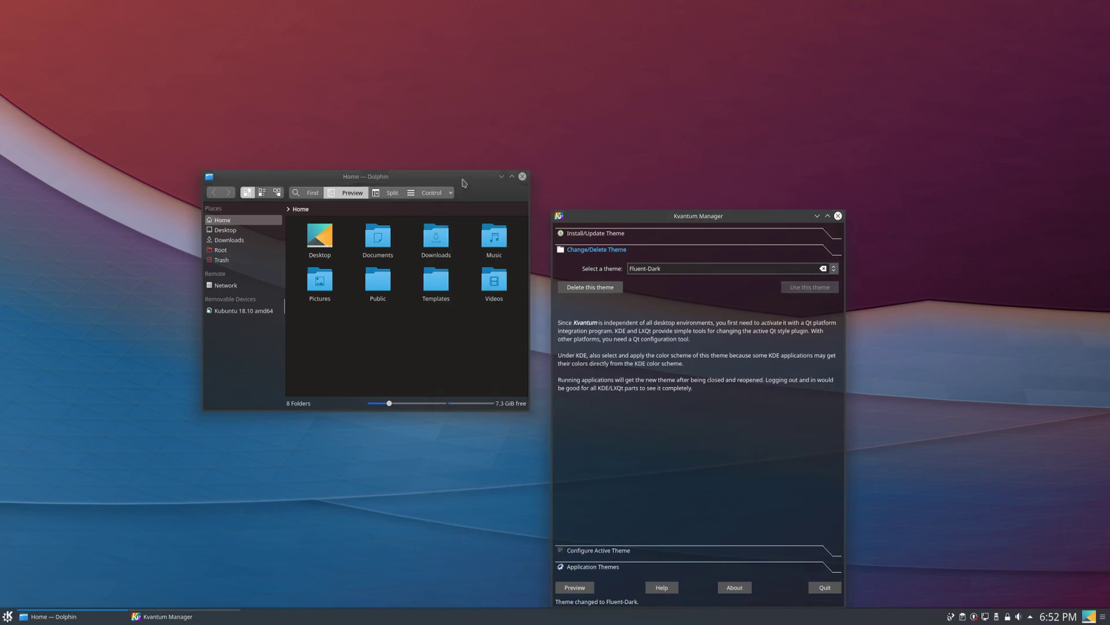
{"action": "left_click", "coordinate": [522, 175]}
{"action": "left_click", "coordinate": [7, 616]}
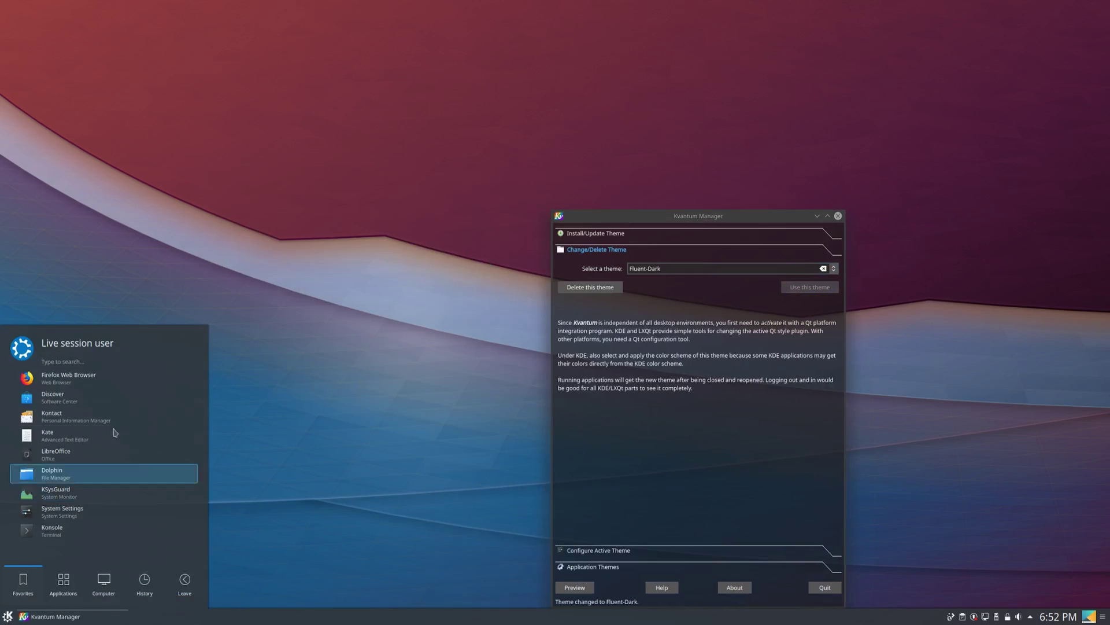
{"action": "left_click", "coordinate": [63, 473]}
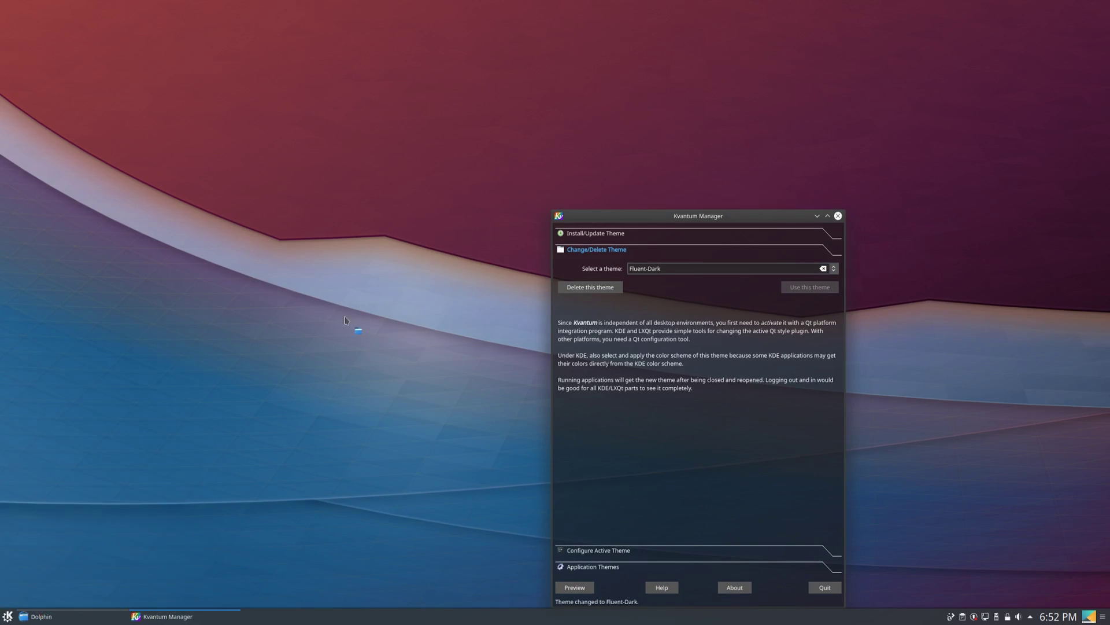
{"action": "left_click_drag", "start_coordinate": [302, 178], "coordinate": [383, 305]}
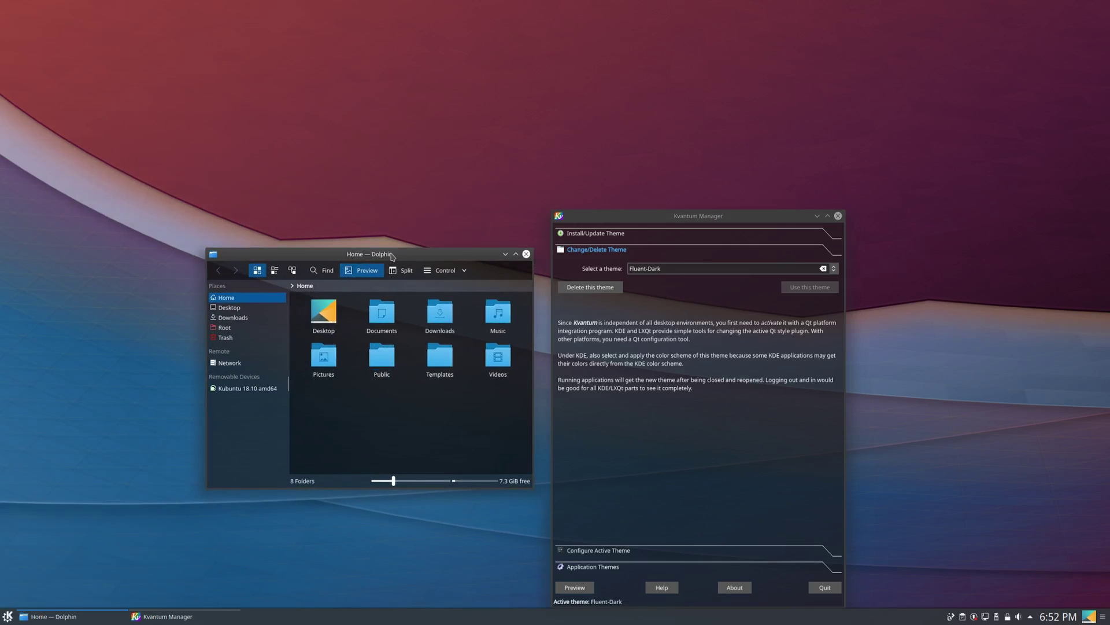
Step: Make Adapta the active Kvantum theme
{"action": "left_click", "coordinate": [833, 270]}
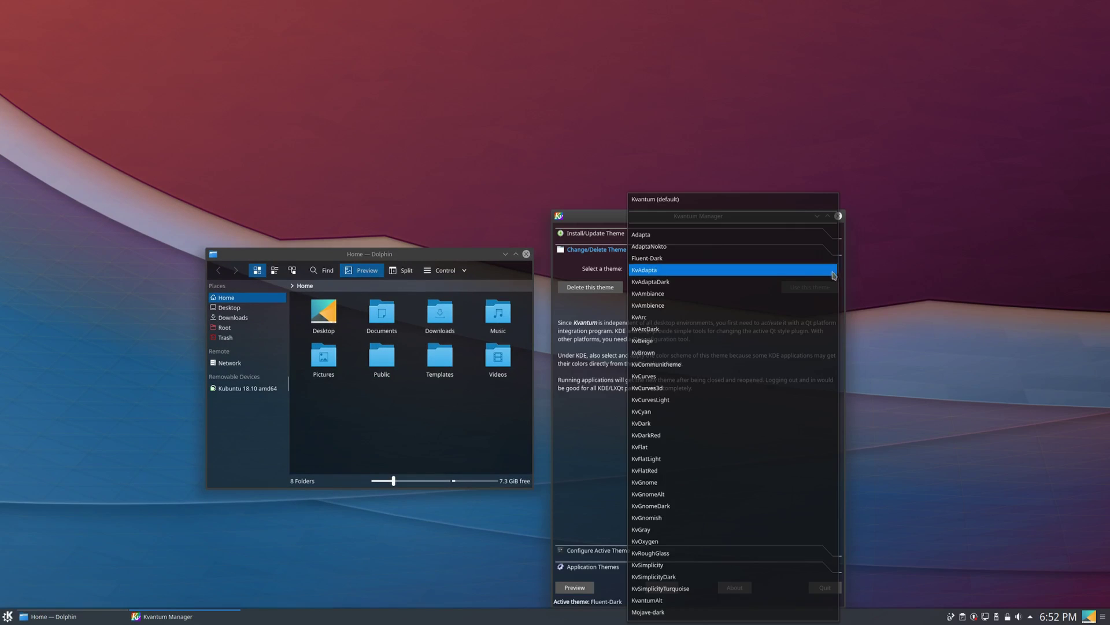
{"action": "left_click", "coordinate": [689, 235]}
{"action": "left_click", "coordinate": [803, 289]}
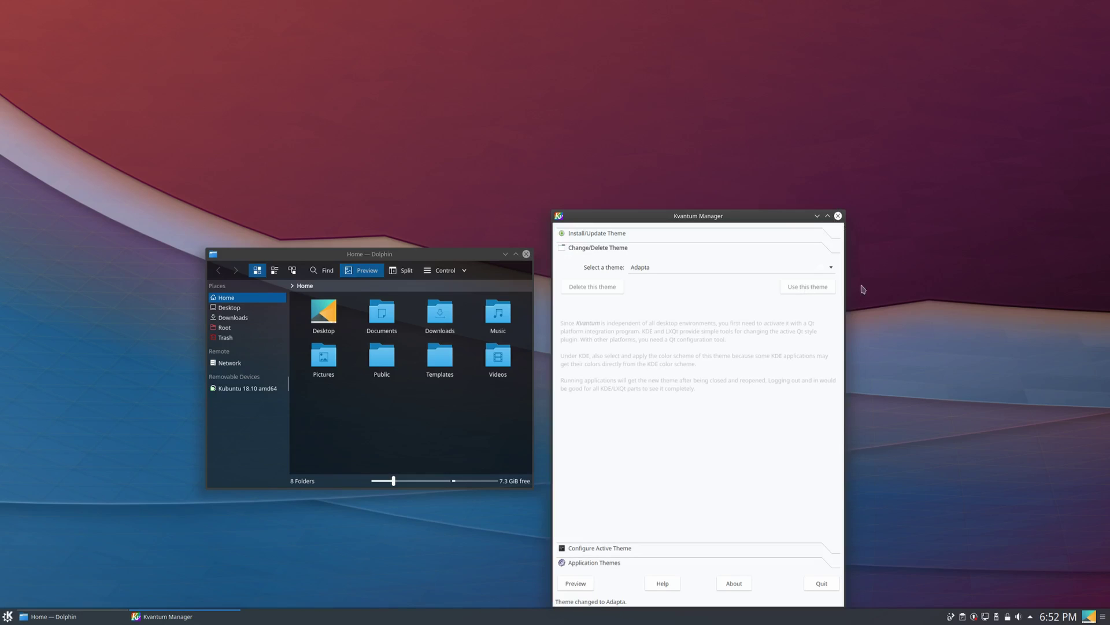
Step: Relaunch Dolphin centred on screen to check the light Adapta styling
{"action": "left_click", "coordinate": [526, 254]}
{"action": "left_click", "coordinate": [7, 616]}
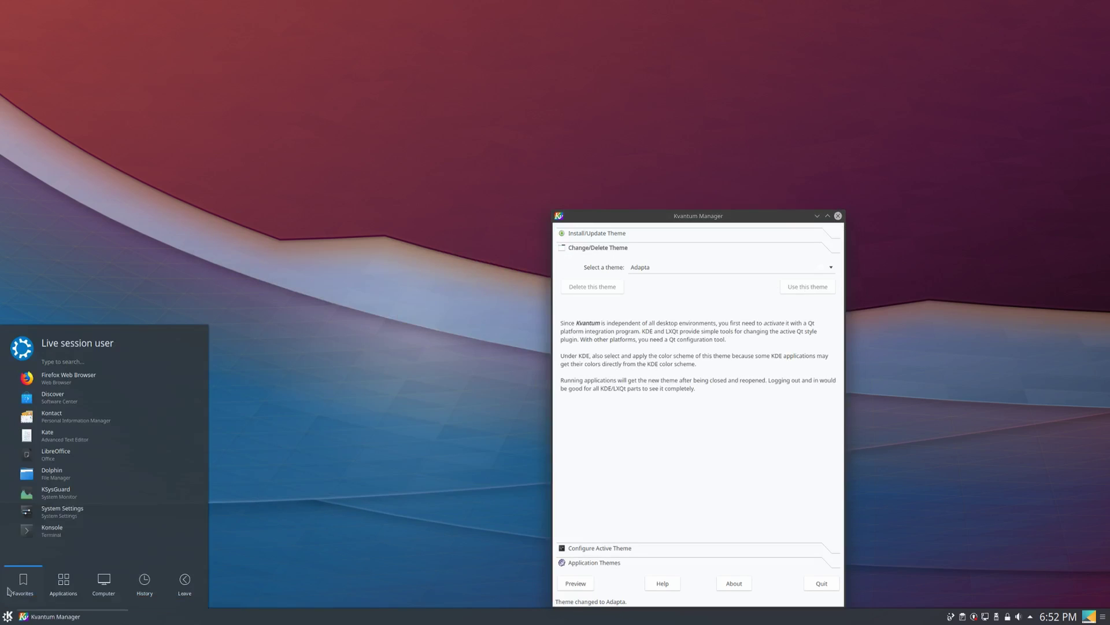
{"action": "left_click", "coordinate": [57, 474]}
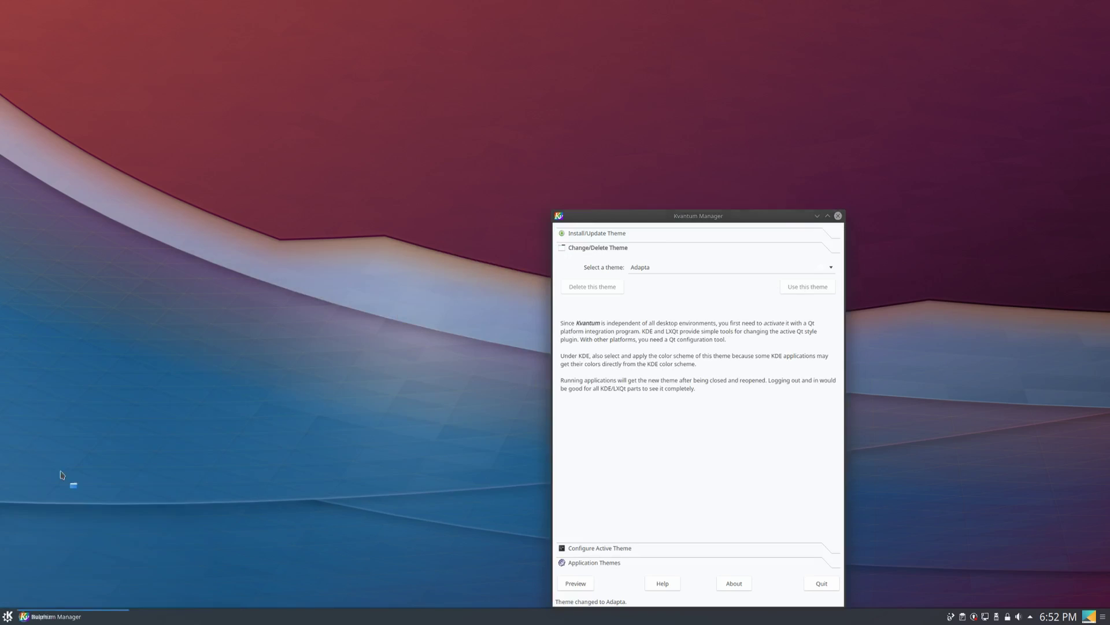
{"action": "left_click_drag", "start_coordinate": [211, 9], "coordinate": [395, 295]}
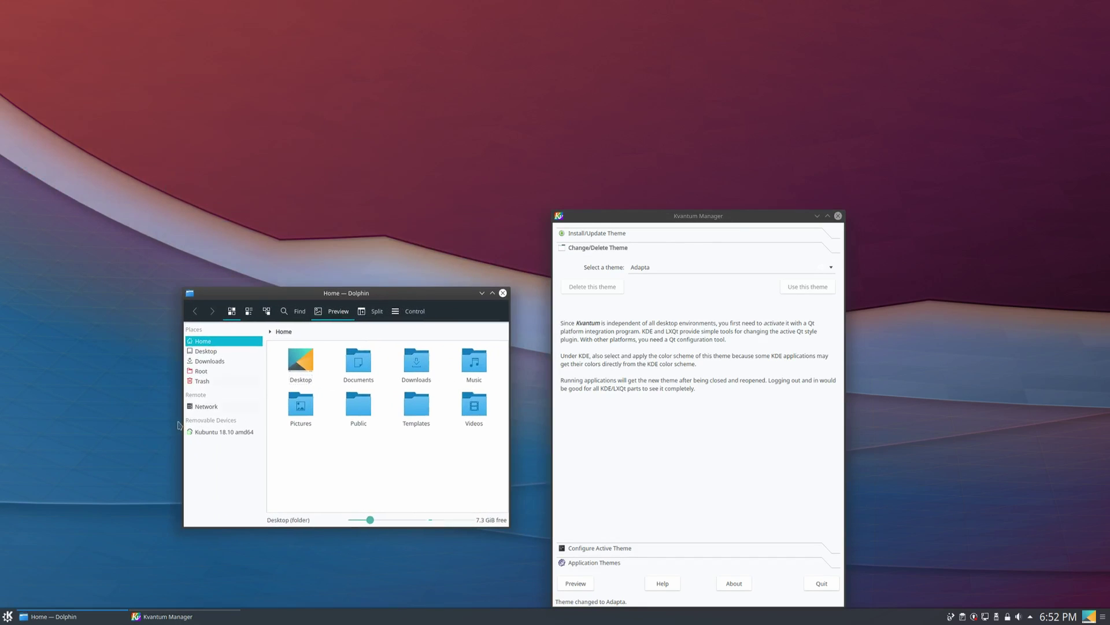
{"action": "left_click", "coordinate": [7, 615]}
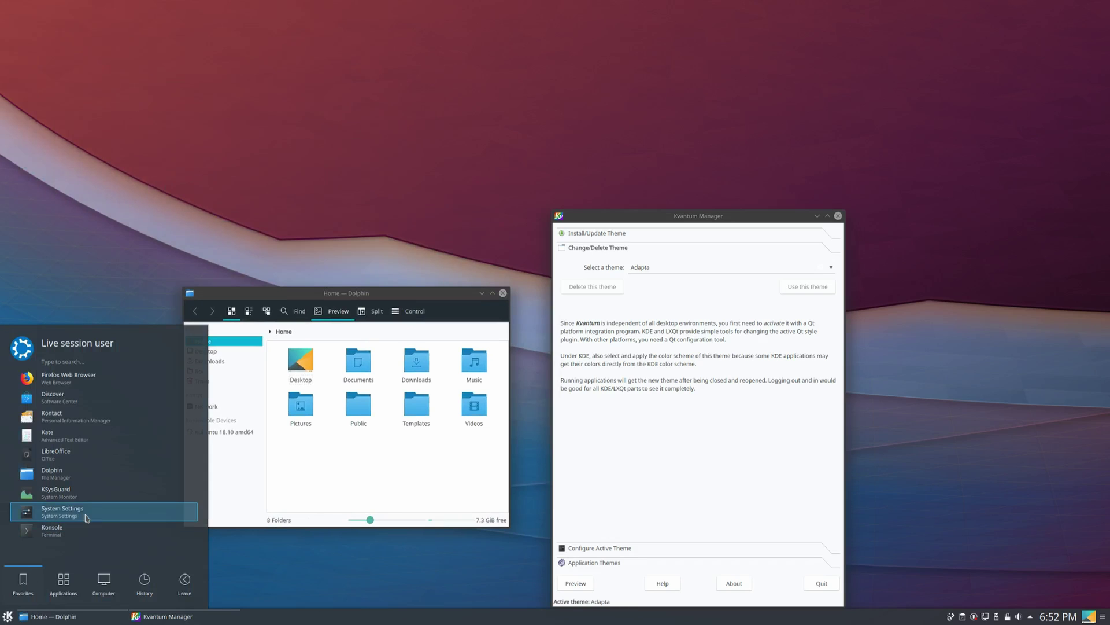
{"action": "left_click", "coordinate": [57, 589]}
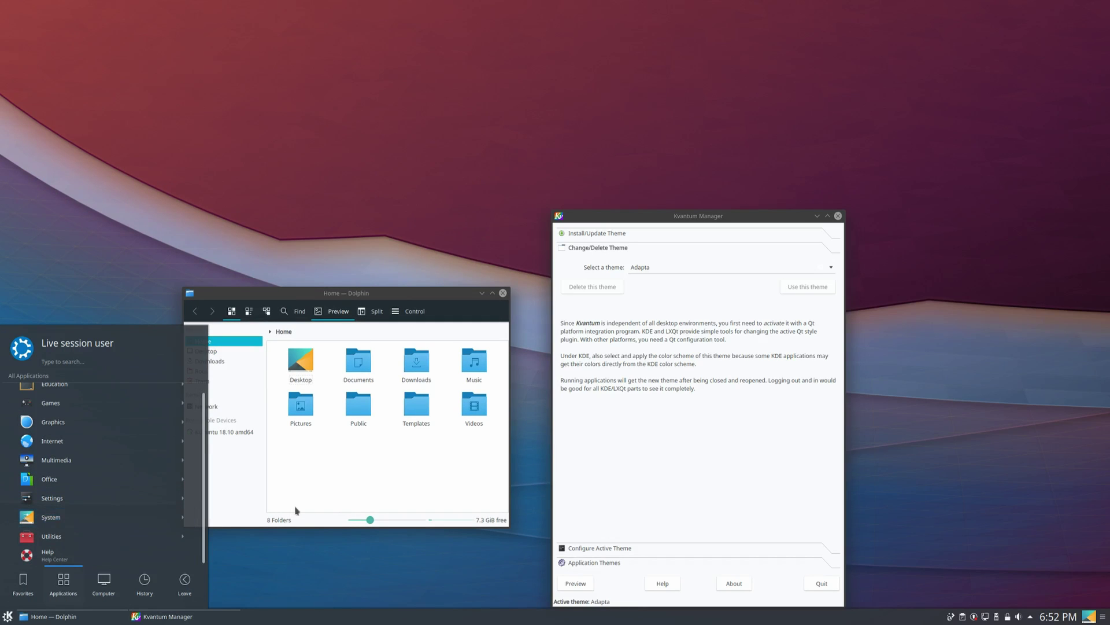
{"action": "left_click", "coordinate": [497, 310]}
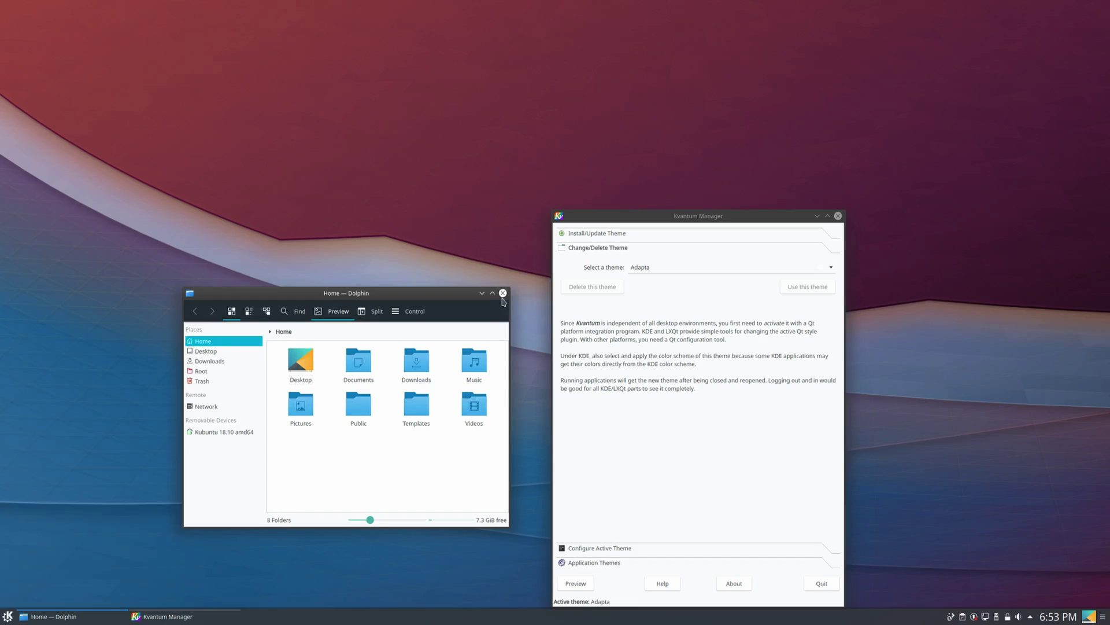
Step: Close Dolphin and launch System Settings from the application launcher
{"action": "left_click", "coordinate": [505, 292]}
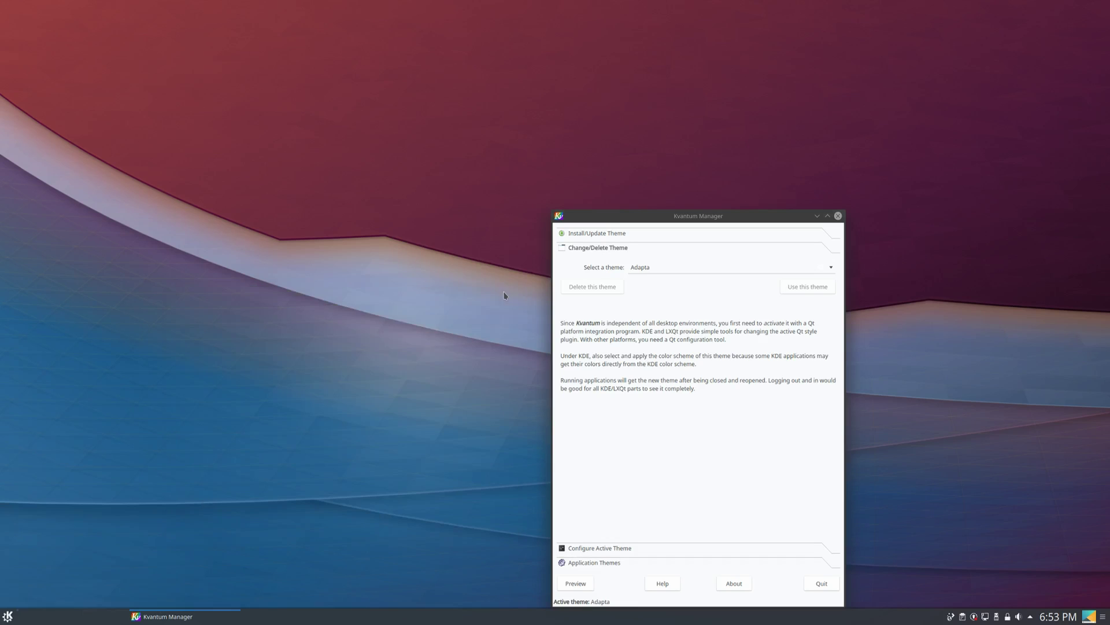
{"action": "left_click", "coordinate": [7, 616]}
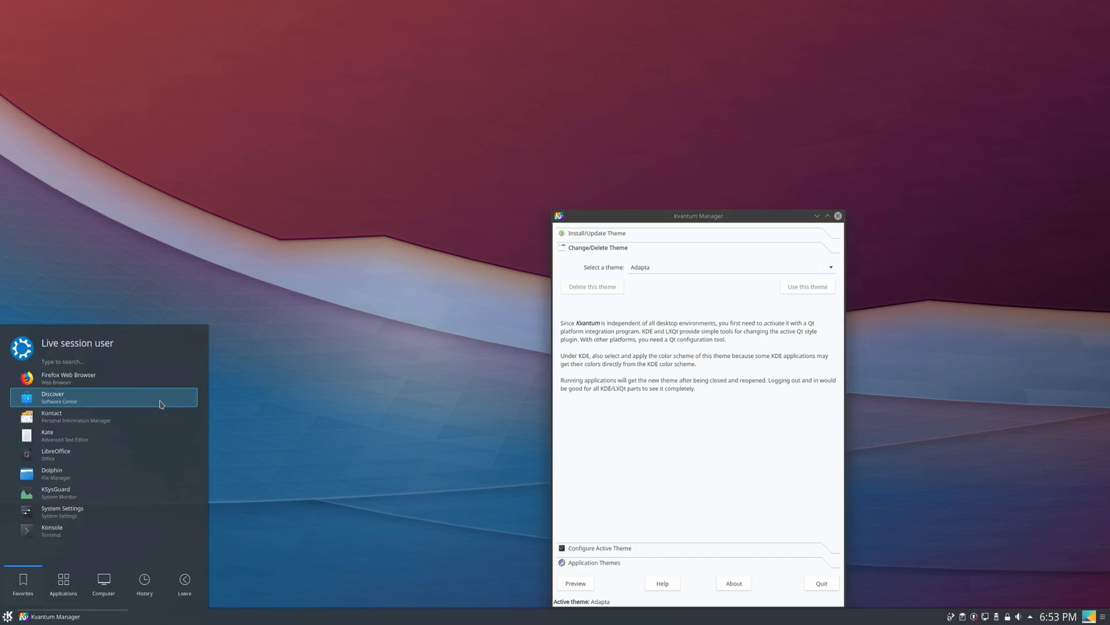
{"action": "left_click", "coordinate": [73, 515]}
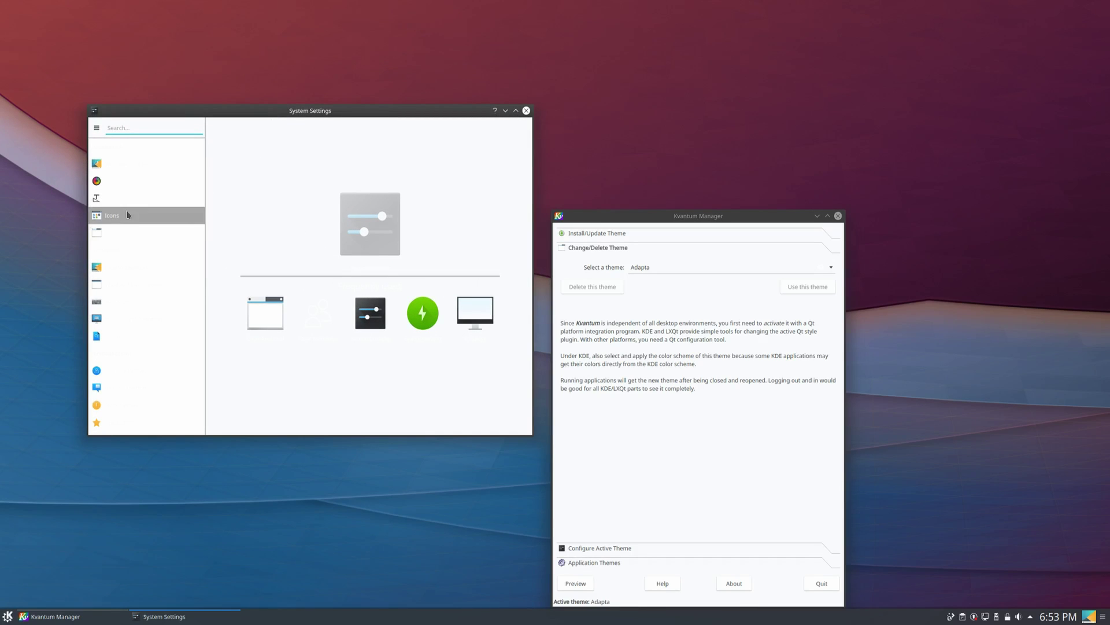
{"action": "left_click", "coordinate": [644, 325]}
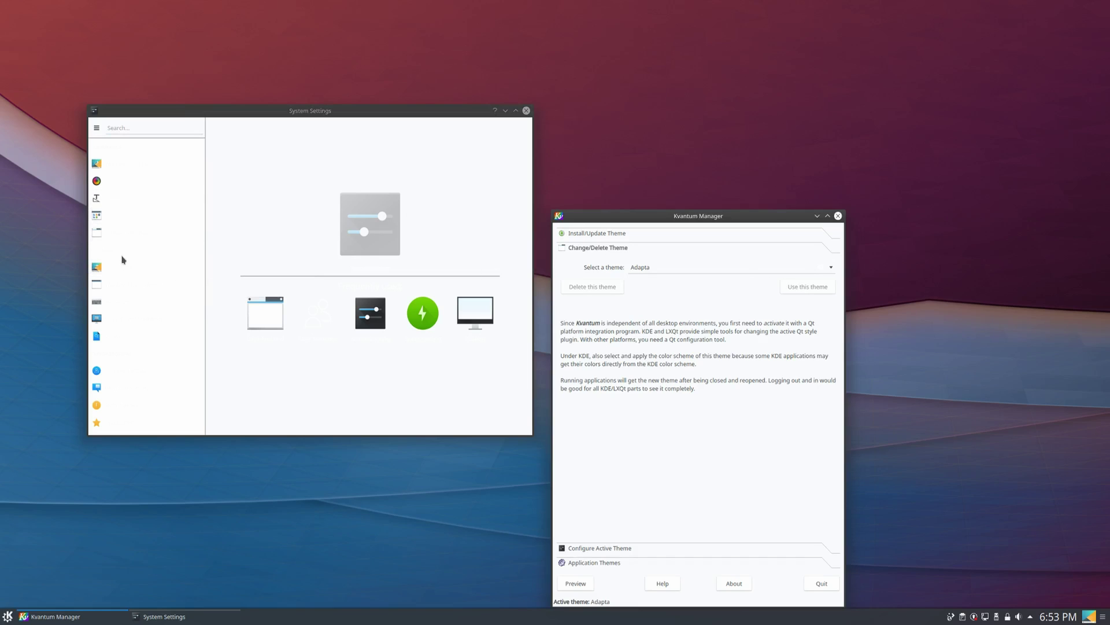
{"action": "left_click", "coordinate": [123, 233]}
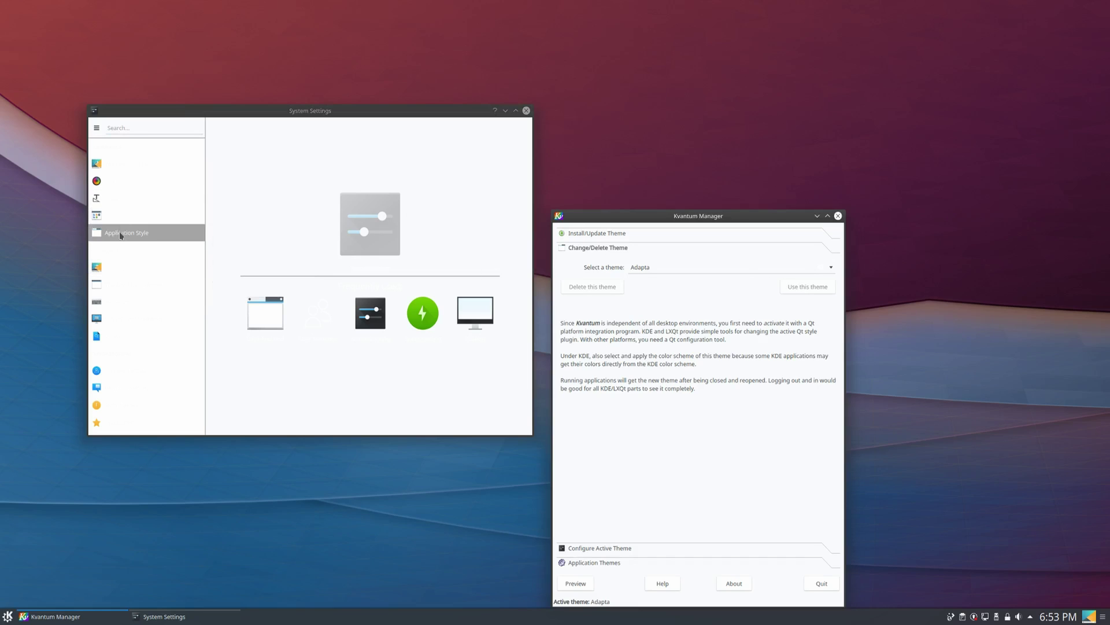
Step: Apply the Adapta colour scheme on the Colors page
{"action": "left_click", "coordinate": [120, 182]}
{"action": "left_click", "coordinate": [250, 216]}
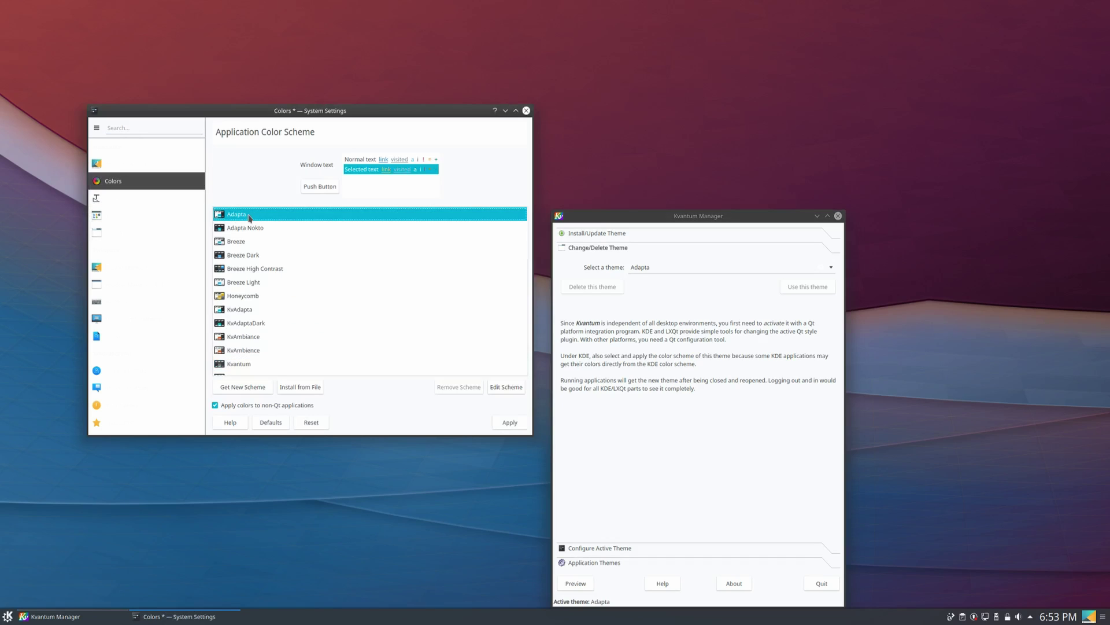
{"action": "left_click", "coordinate": [511, 424]}
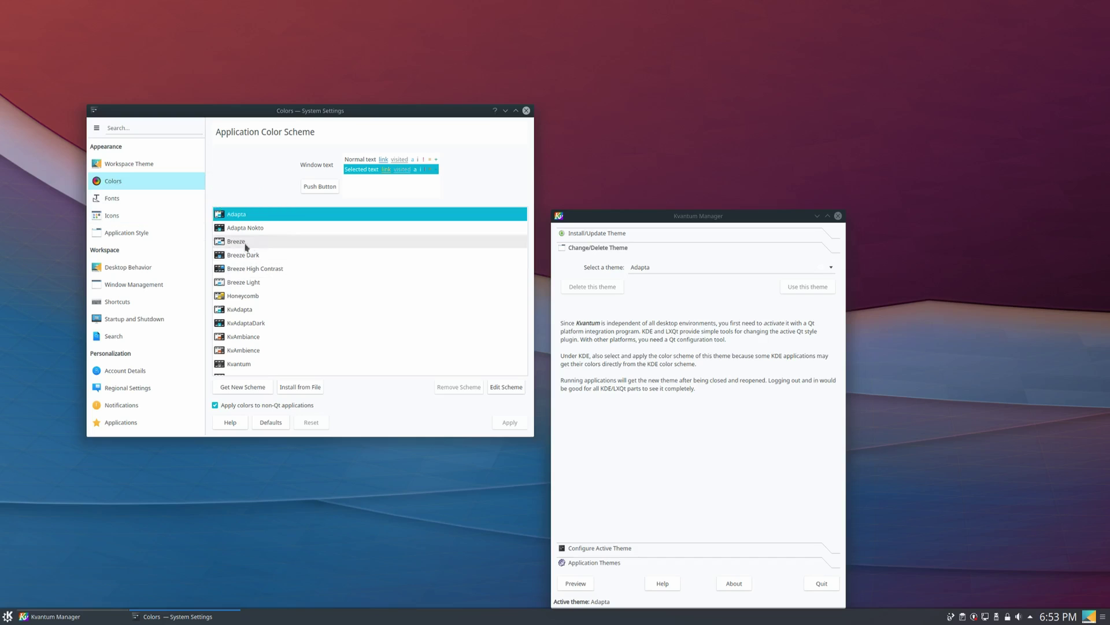
Step: Apply Breeze as the widget style, then close Kvantum Manager and System Settings
{"action": "left_click", "coordinate": [173, 236]}
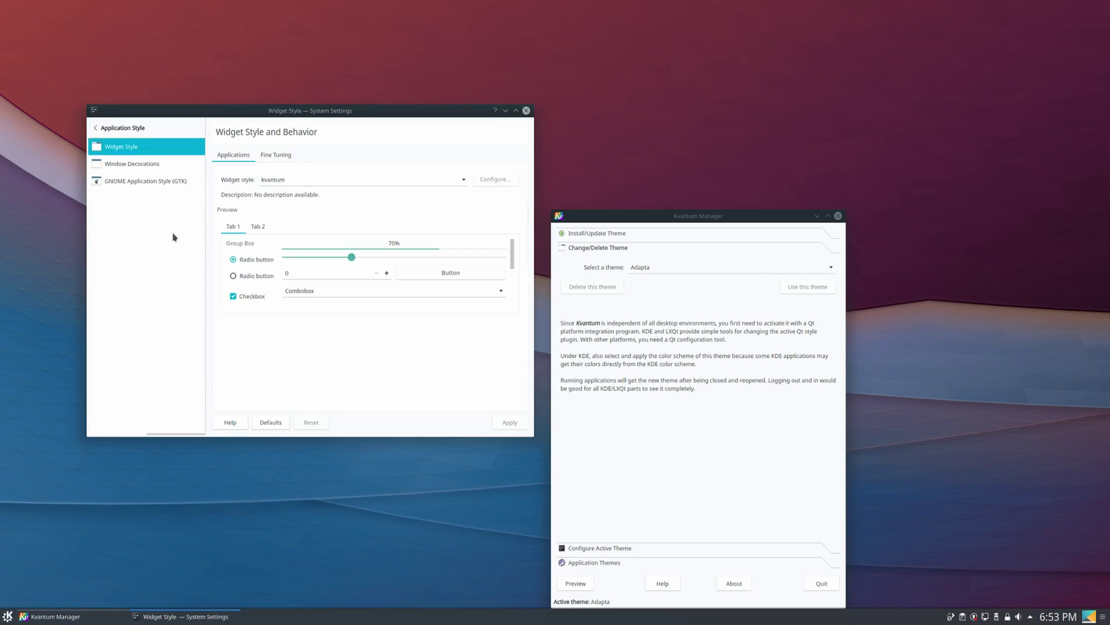
{"action": "left_click", "coordinate": [446, 180]}
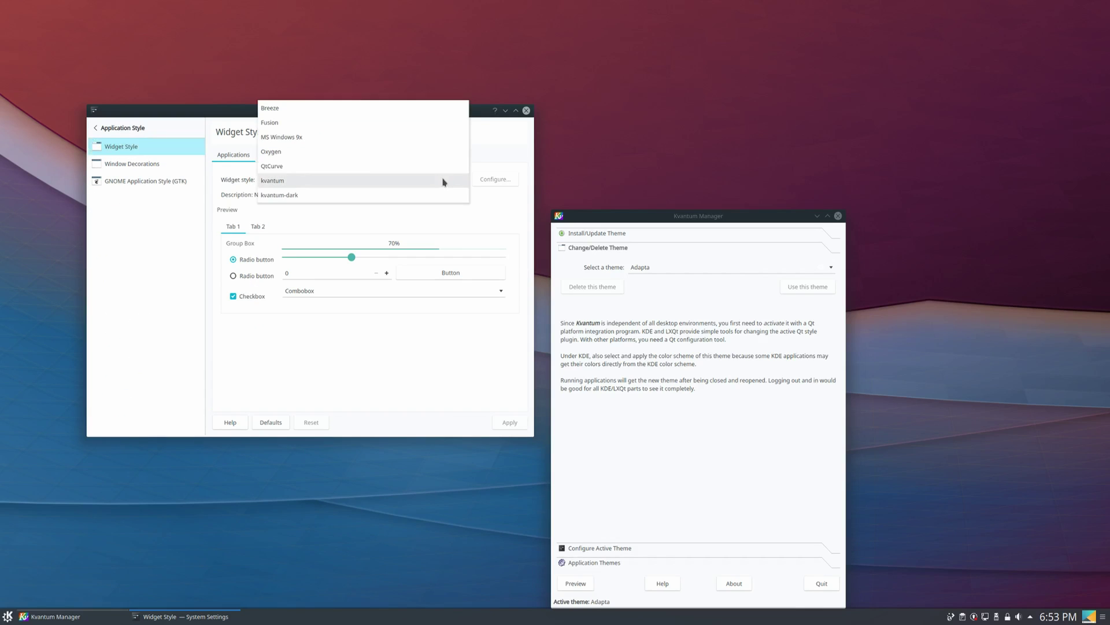
{"action": "left_click", "coordinate": [355, 109]}
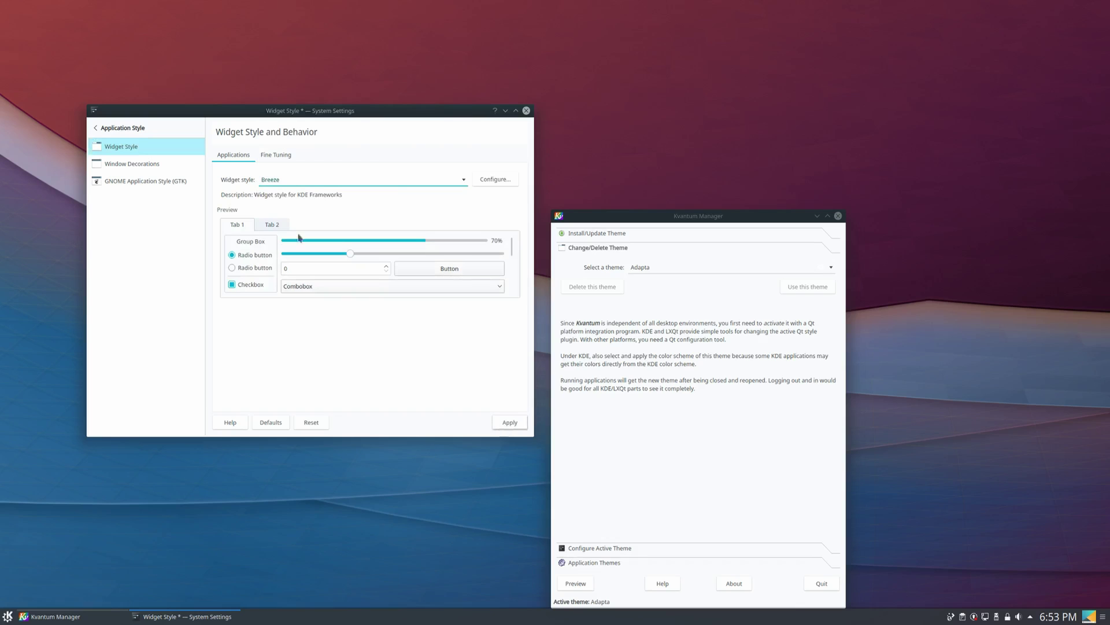
{"action": "left_click", "coordinate": [510, 422]}
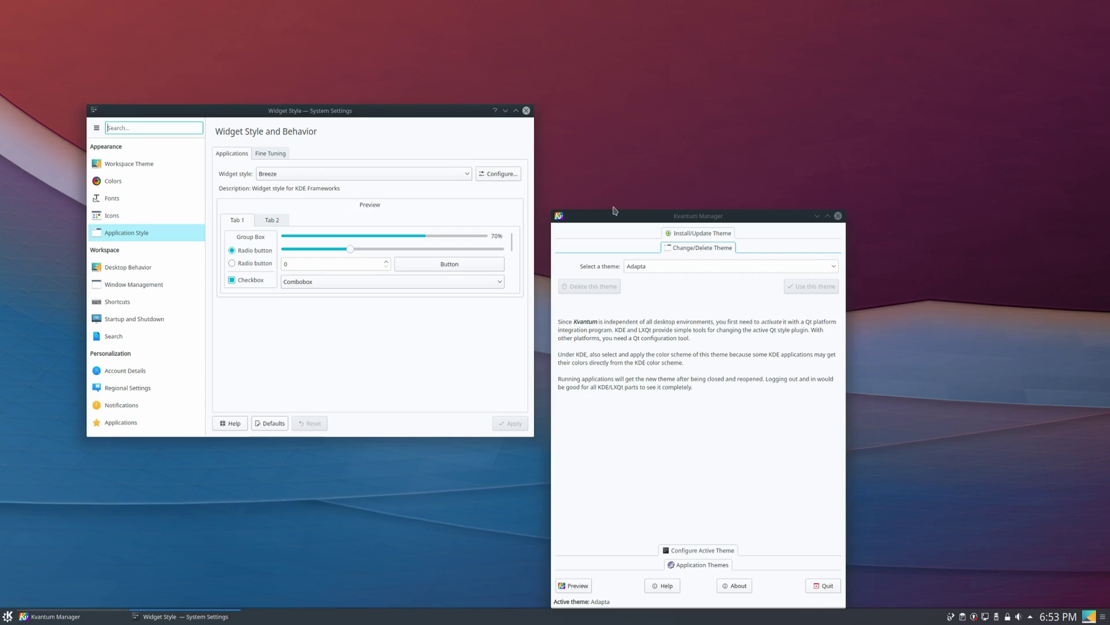
{"action": "left_click", "coordinate": [838, 216]}
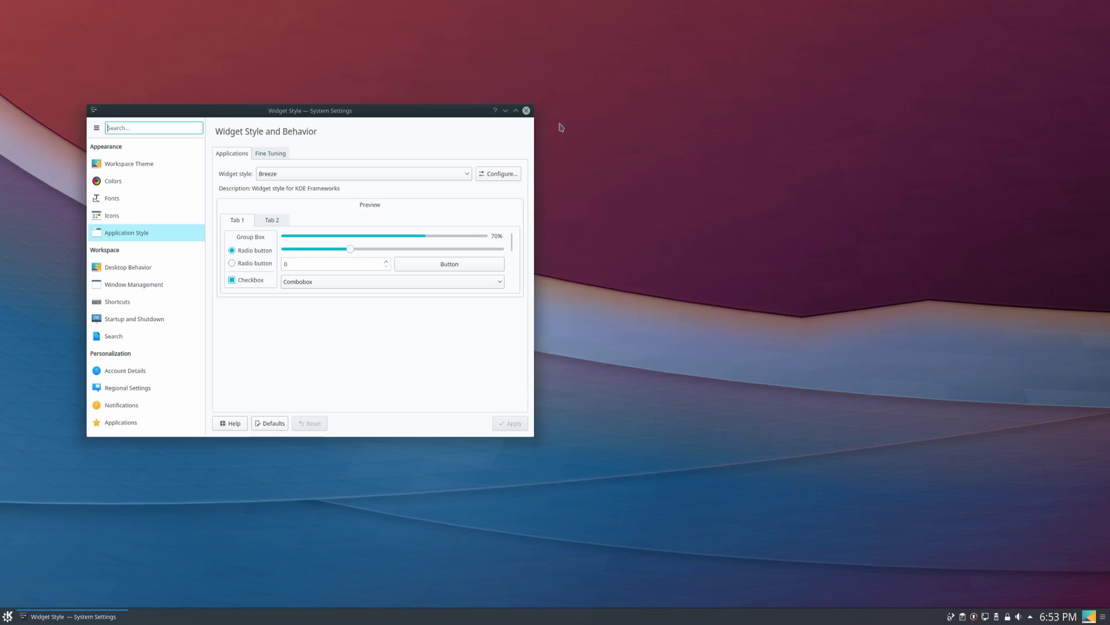
{"action": "left_click", "coordinate": [526, 111]}
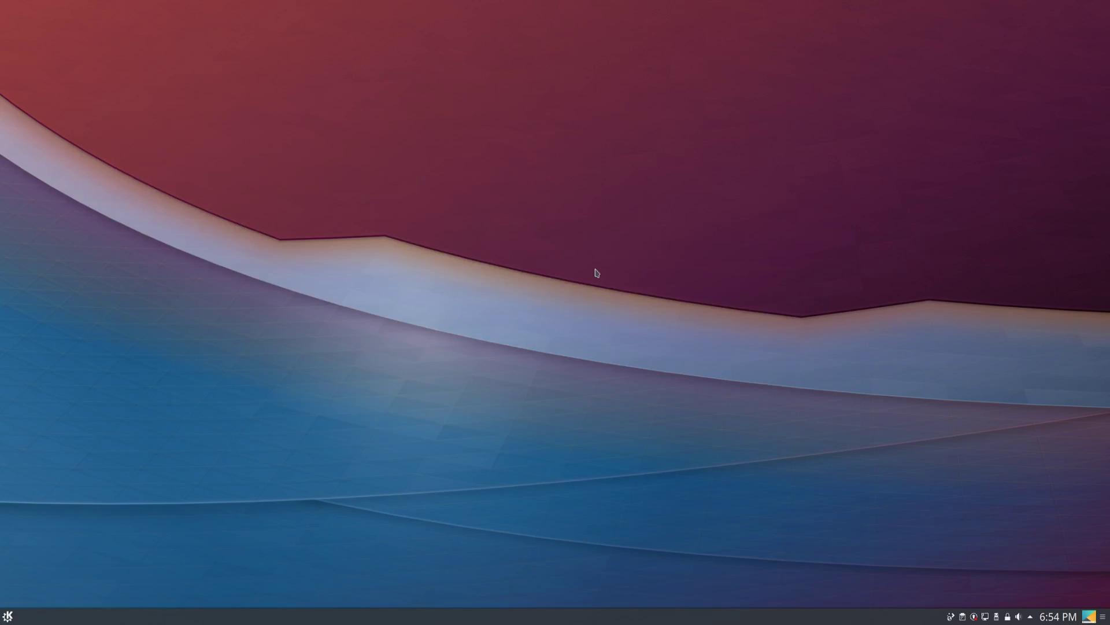